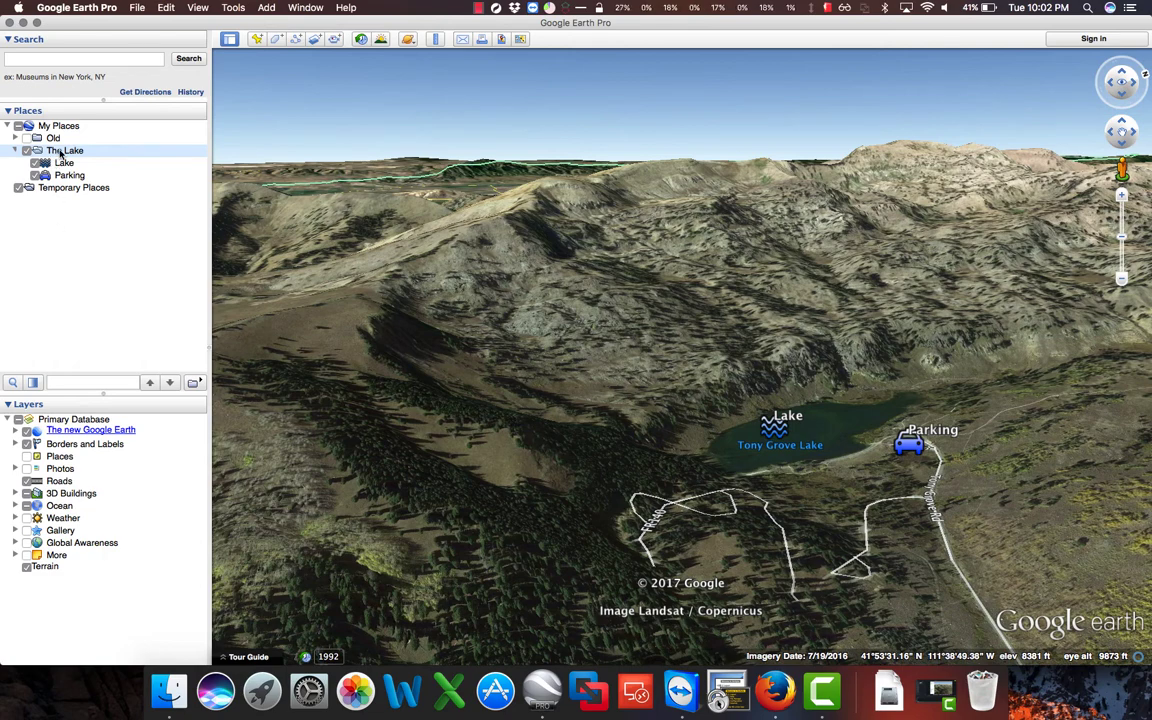
Save The Lake folder as 'The Lake.kmz' in the Google Earth Network Links folder.
right_click(61, 154)
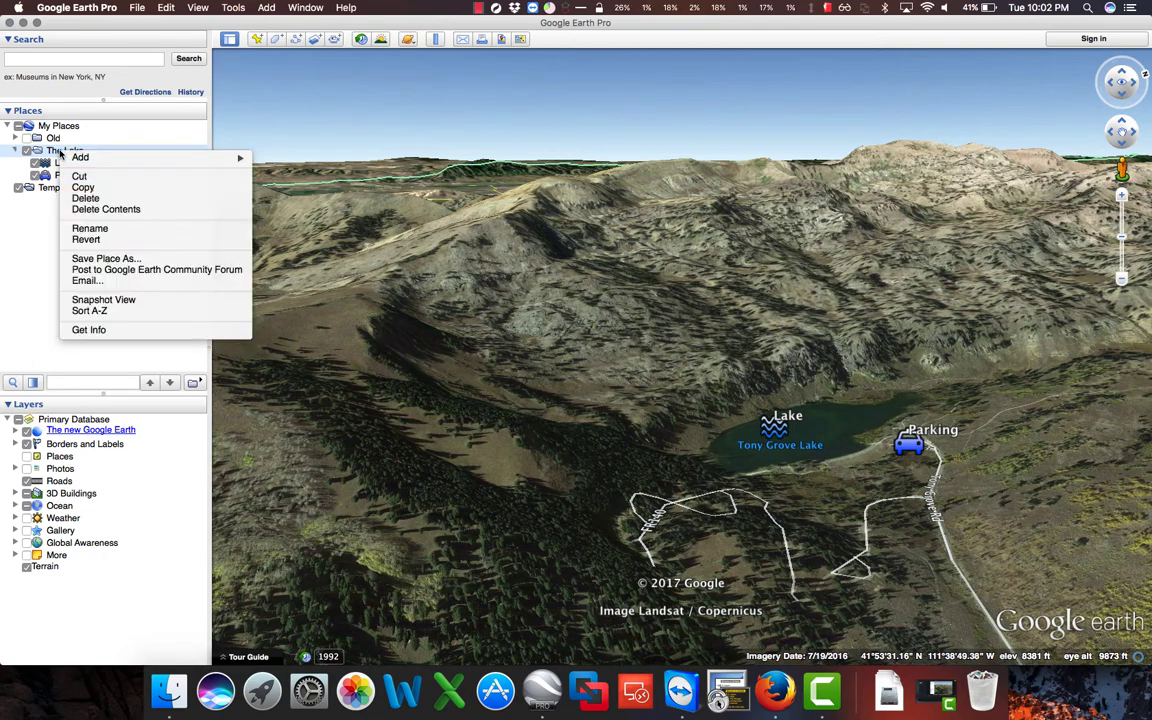
left_click(88, 260)
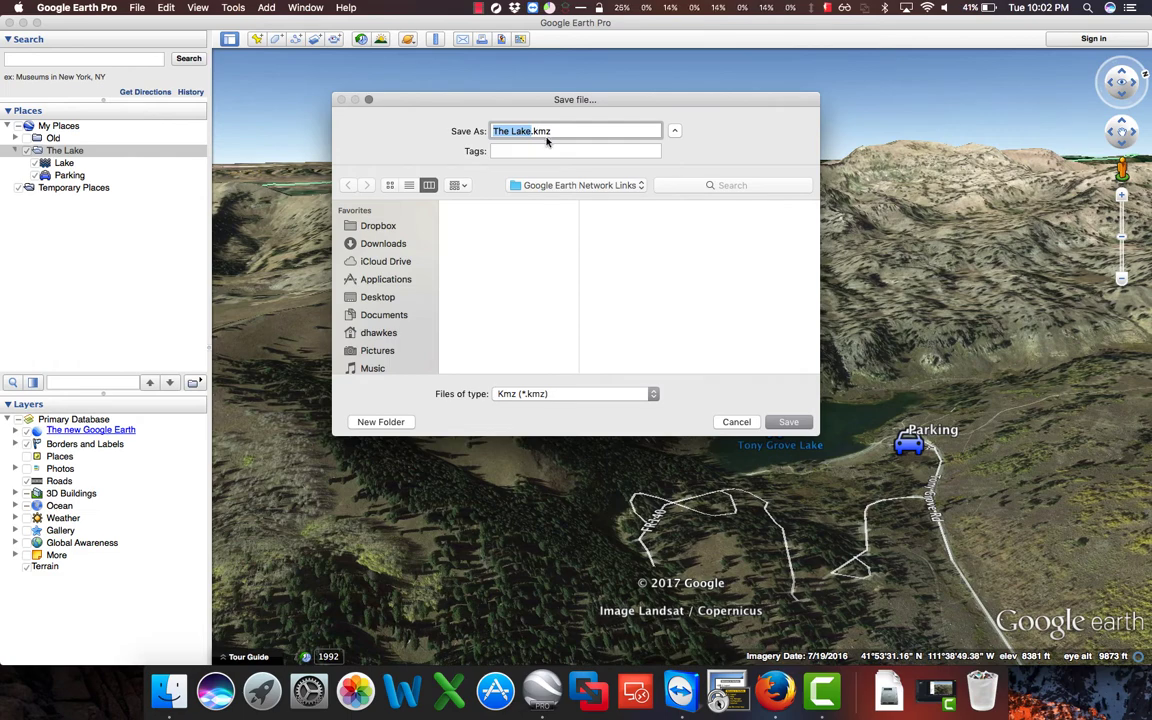
left_click(785, 421)
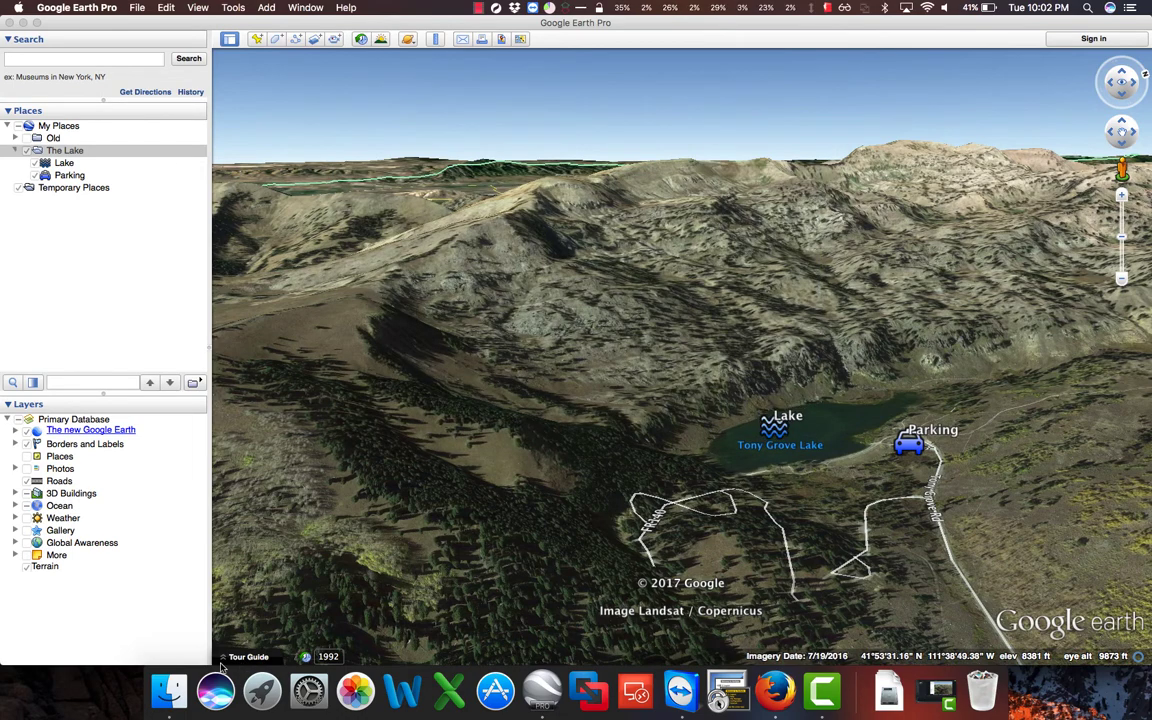
Confirm The Lake.kmz (826 bytes) in Finder, then bring up the Drive Network Links folder in Firefox.
left_click(169, 690)
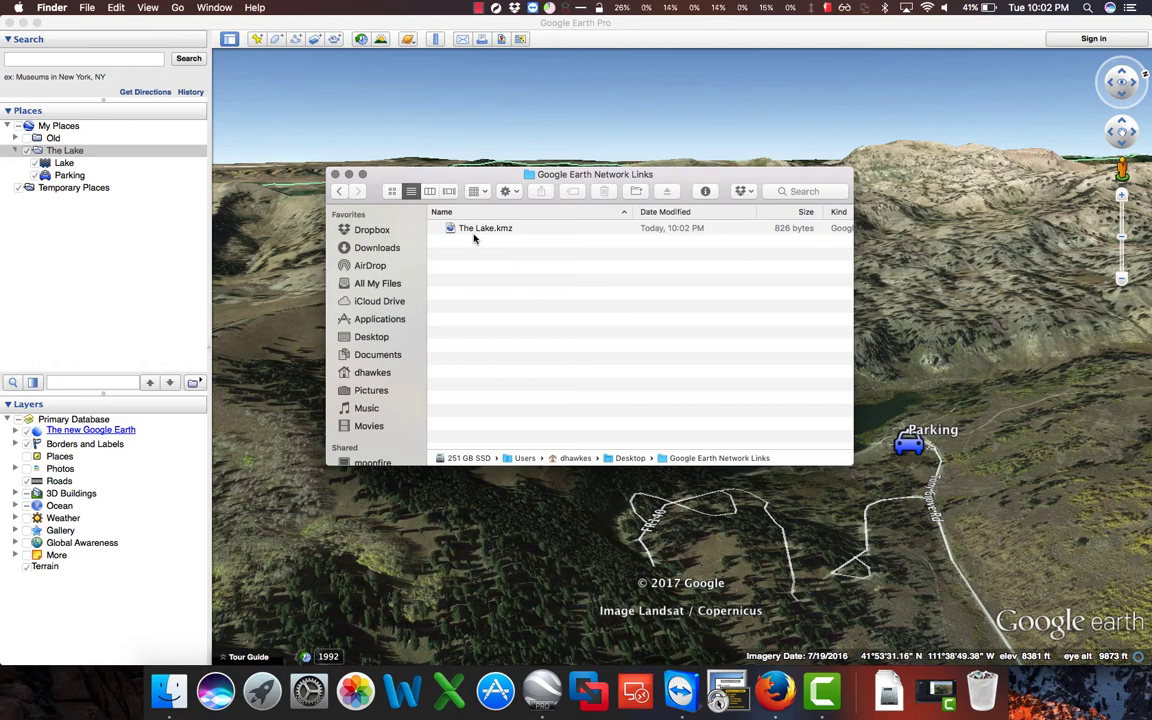
left_click(779, 692)
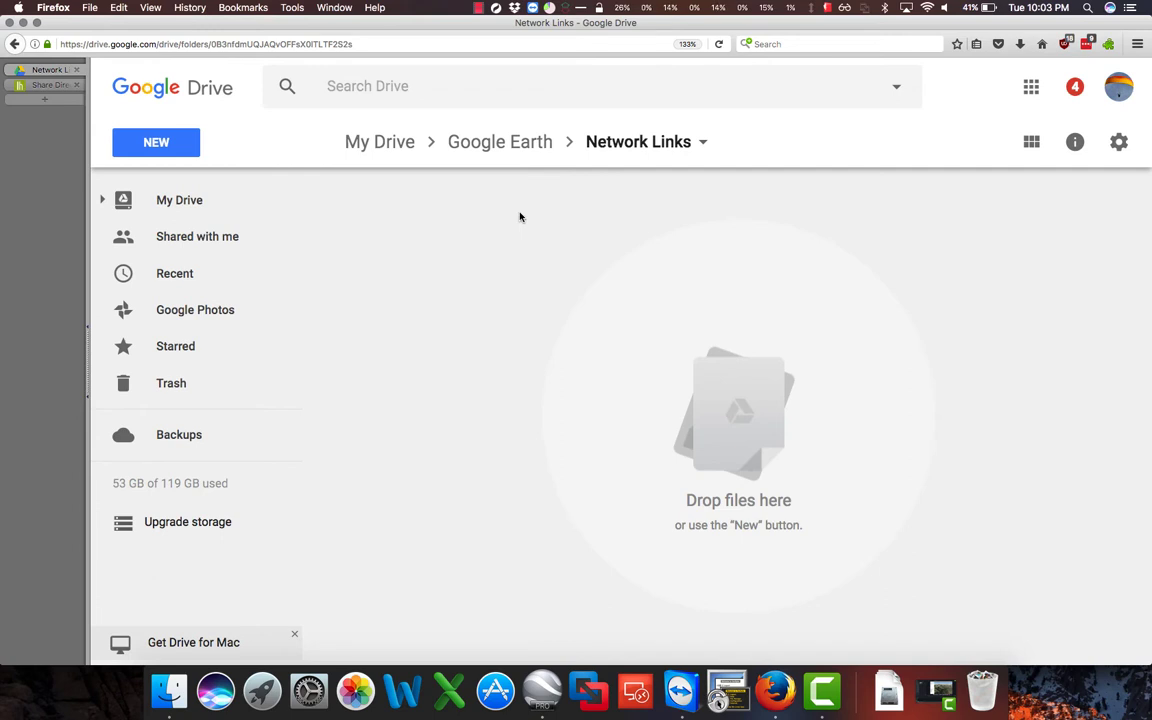
Upload The Lake.kmz from the computer into the Drive Network Links folder.
left_click(190, 143)
left_click(200, 216)
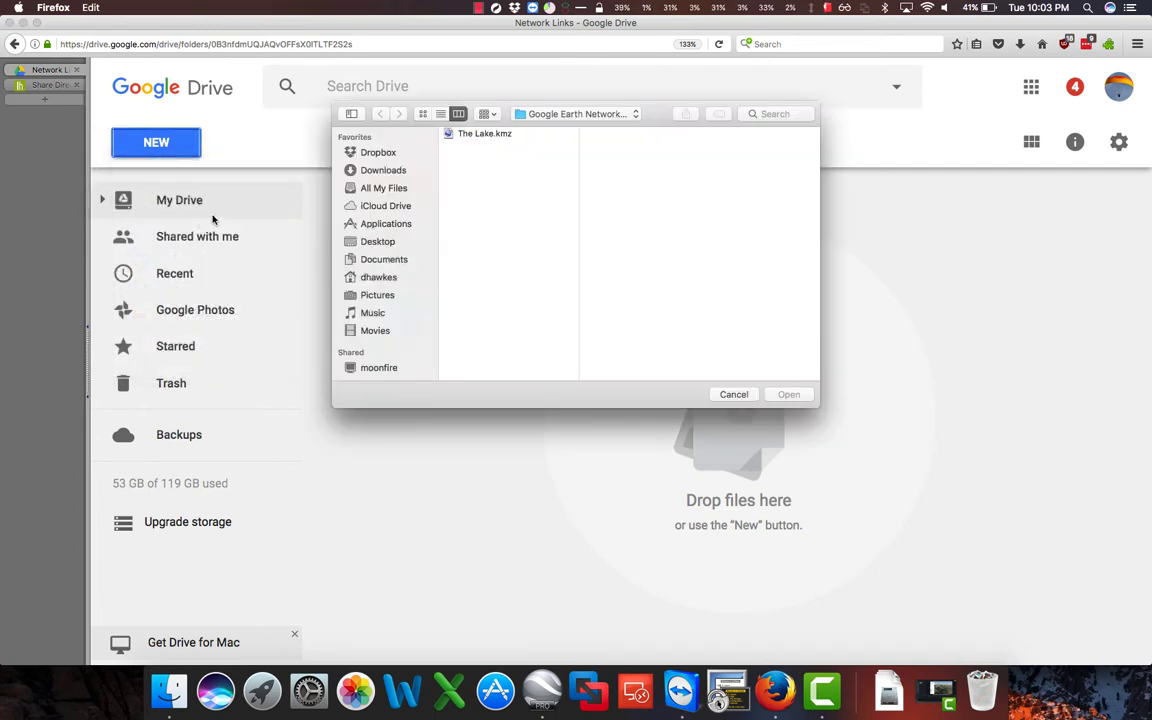
left_click(466, 133)
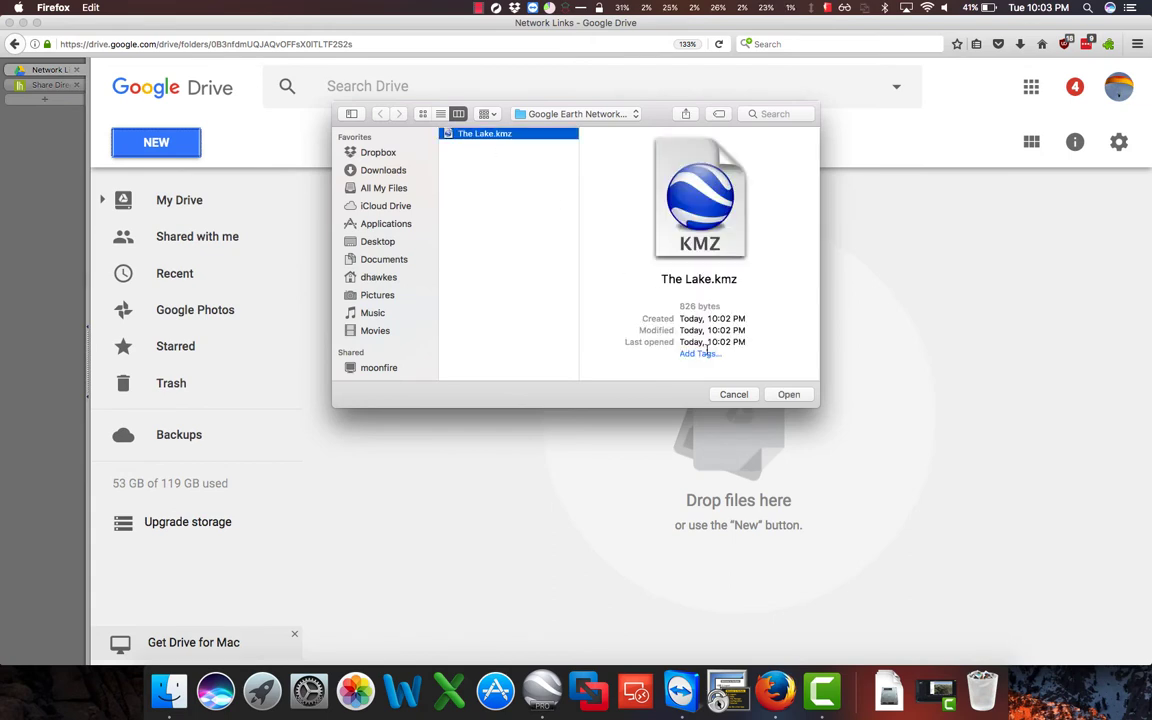
left_click(785, 395)
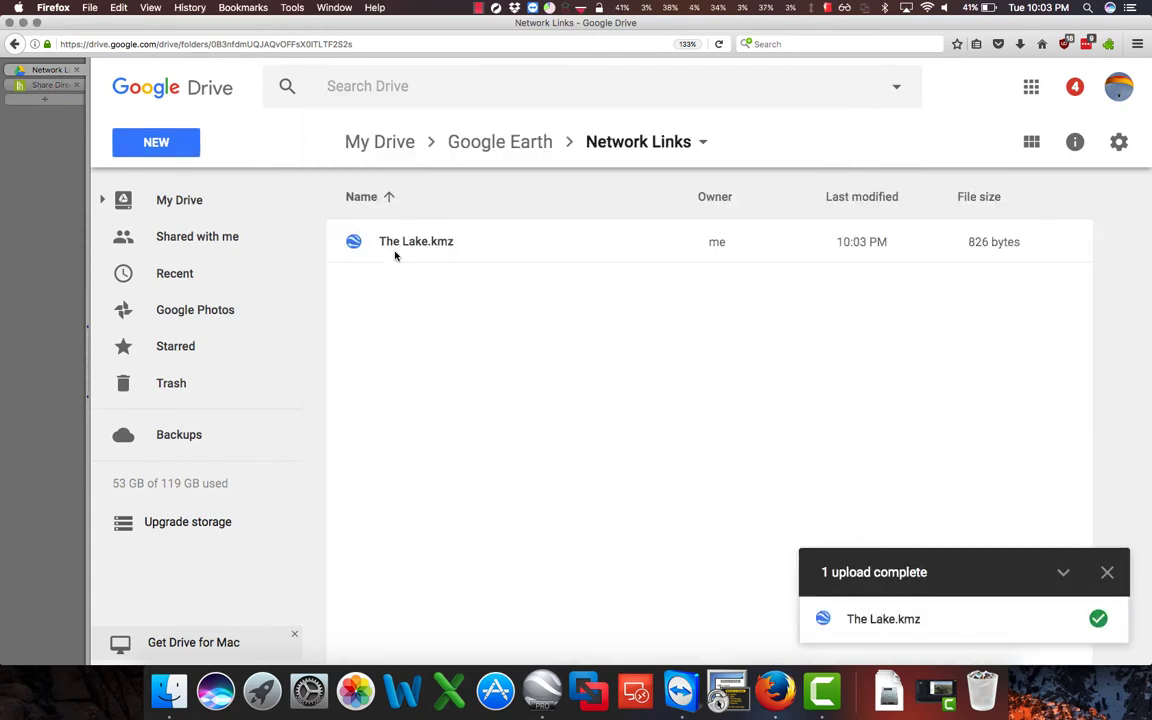
Turn on link sharing for The Lake.kmz and copy its shareable link.
right_click(395, 254)
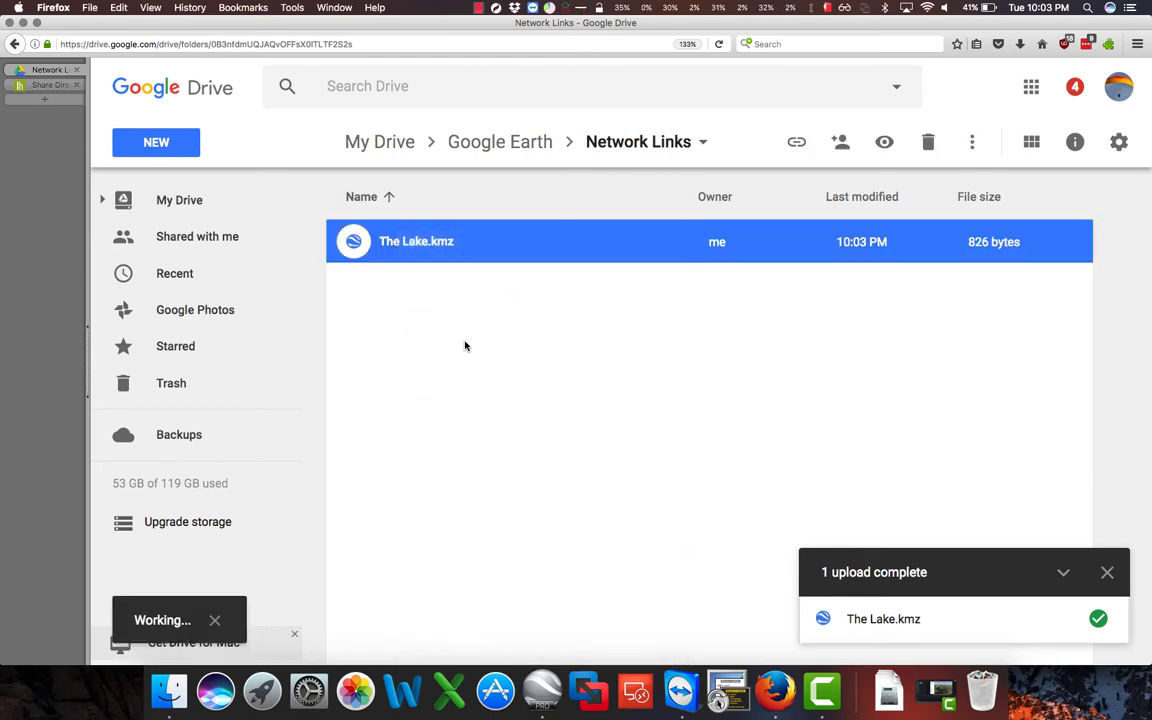
left_click(465, 344)
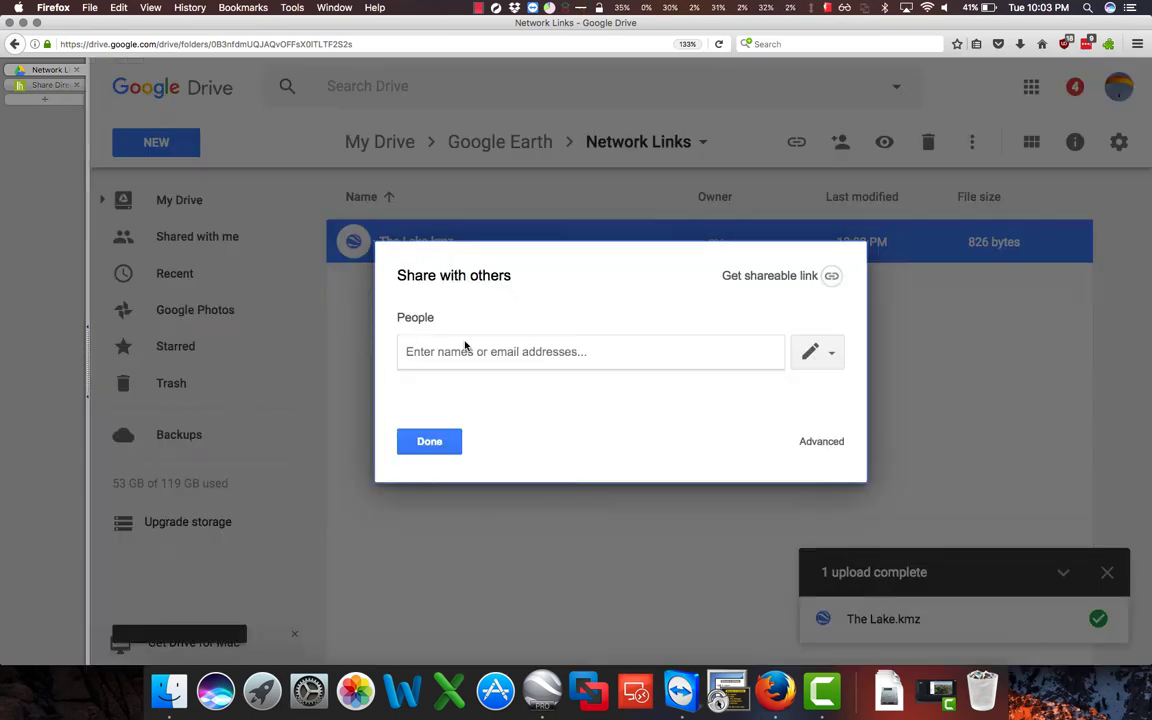
left_click(741, 279)
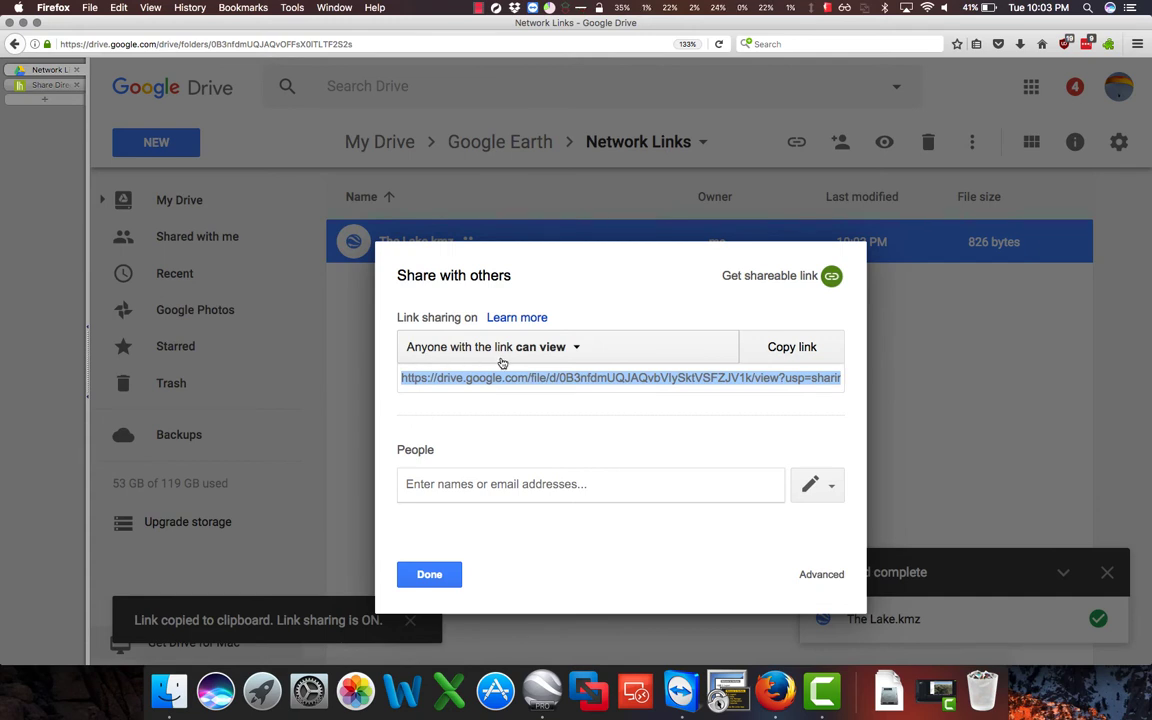
left_click(775, 348)
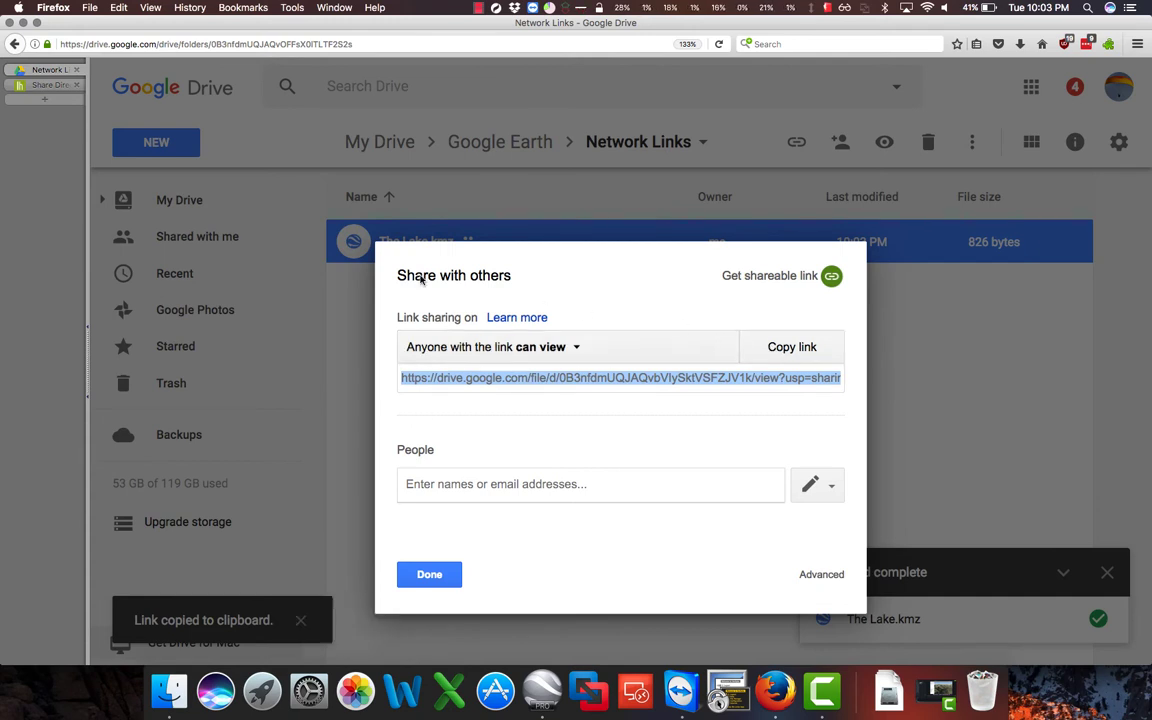
Paste the Drive share link into a new tab's address bar without visiting it.
left_click(43, 100)
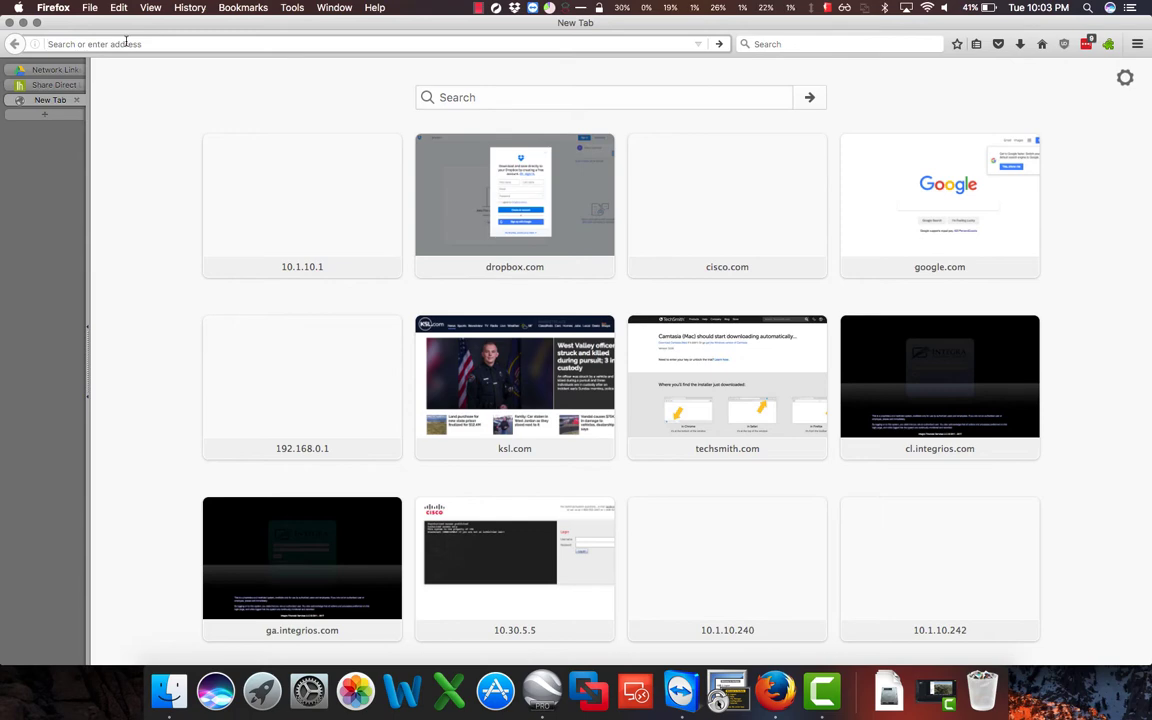
key("super+v")
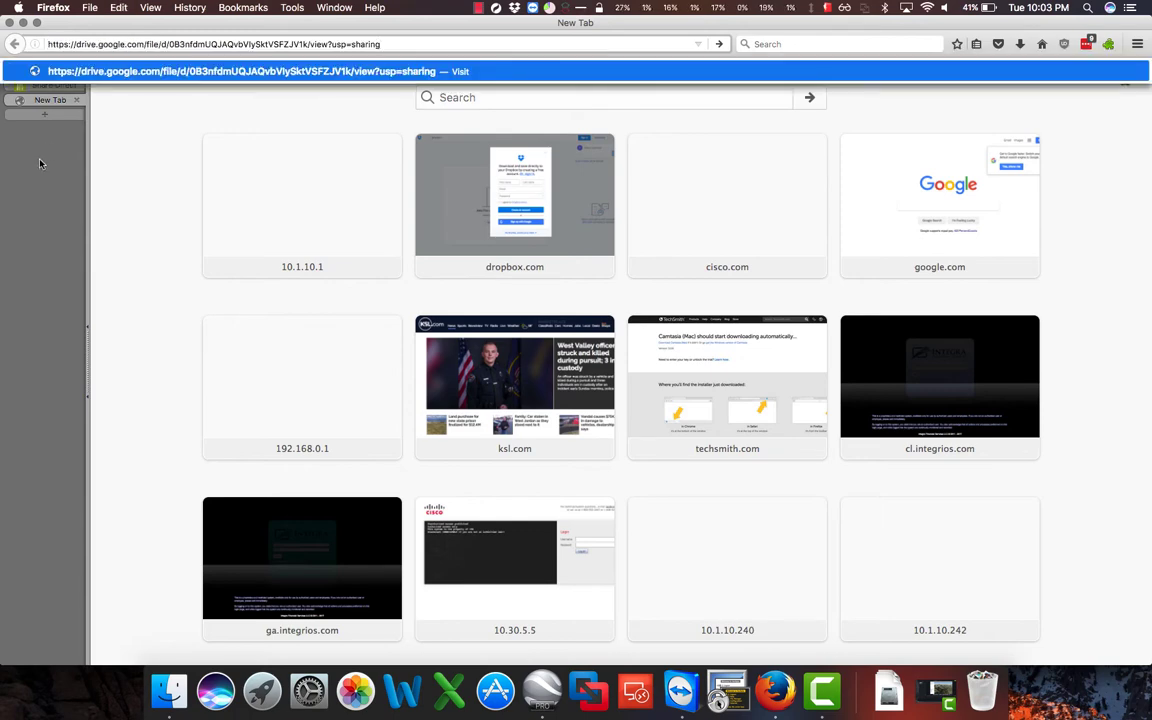
key("Escape")
Scroll the Lifehacker direct-link article down to its URL-conversion code examples.
left_click(45, 85)
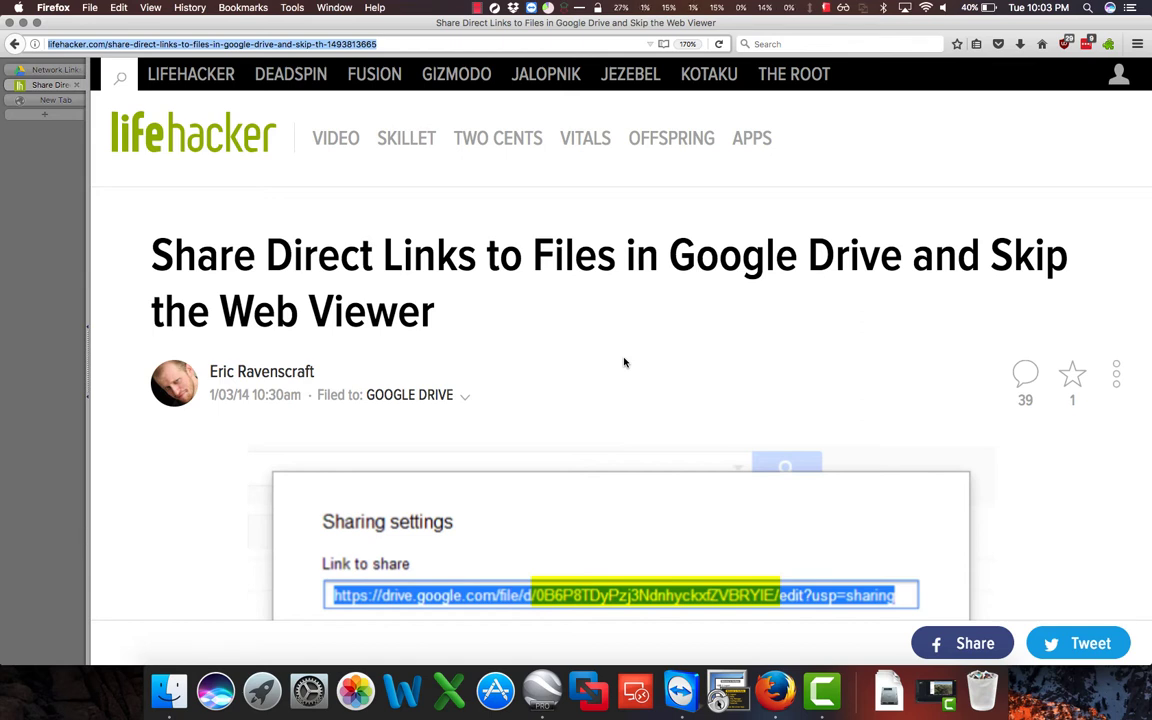
scroll(624, 362, "down", 6)
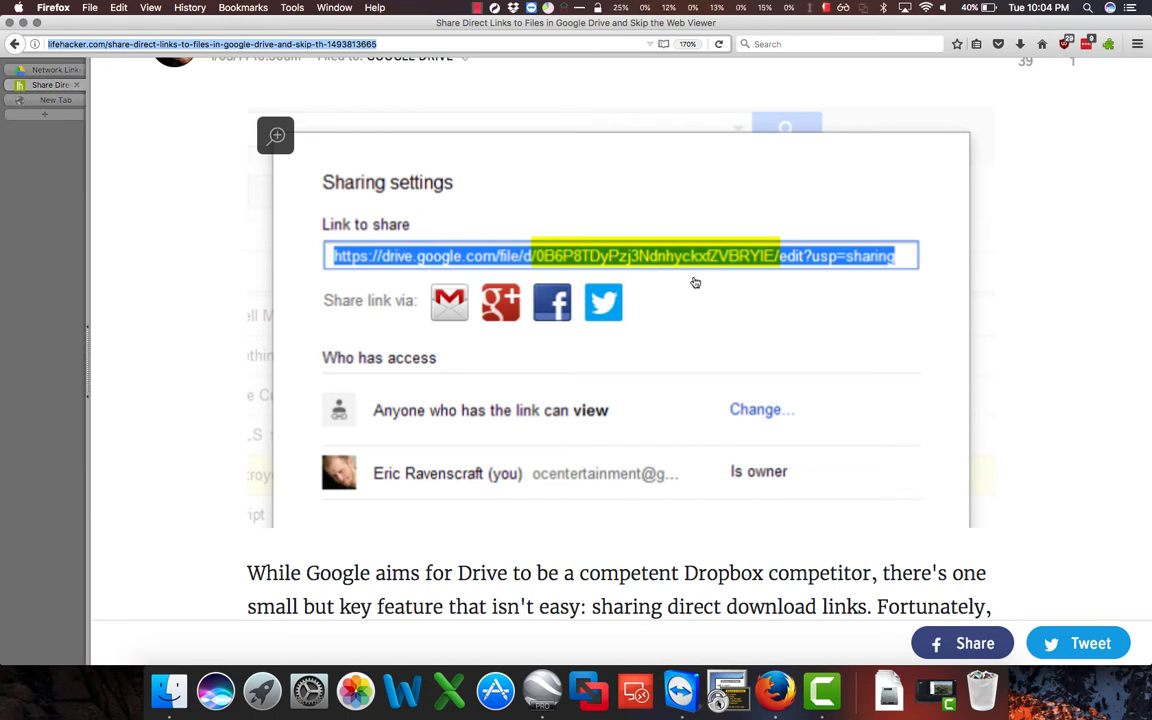
scroll(695, 283, "down", 10)
scroll(695, 283, "down", 5)
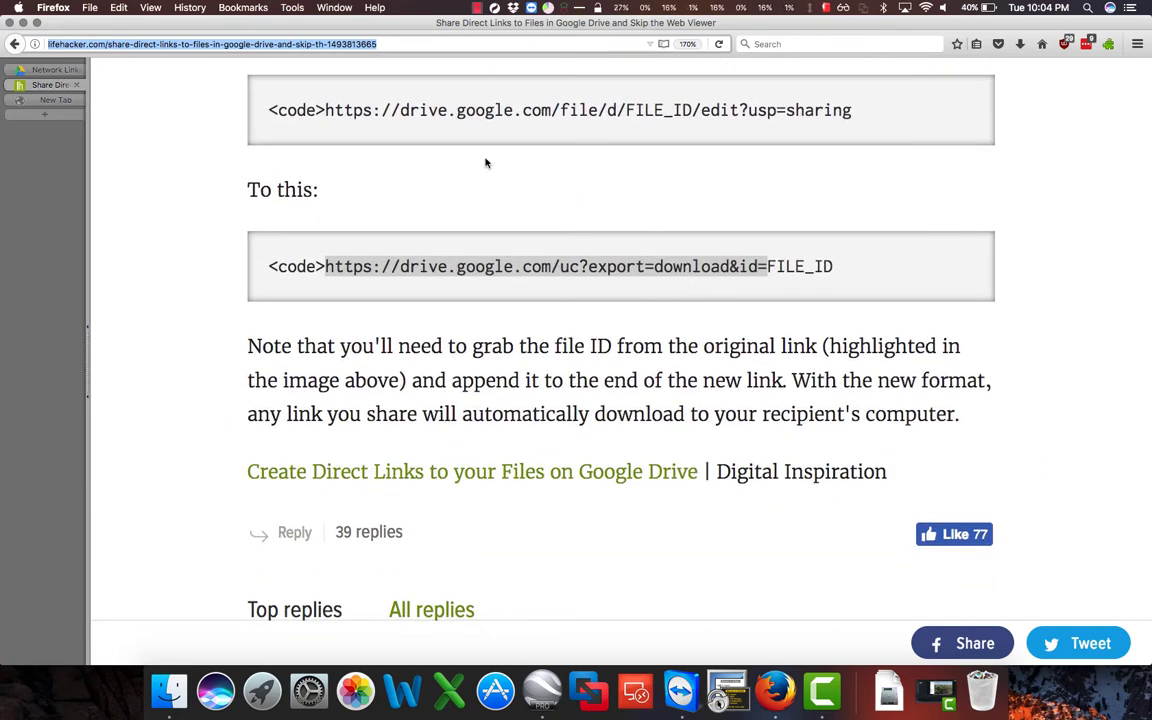
left_click_drag(326, 112, 852, 113)
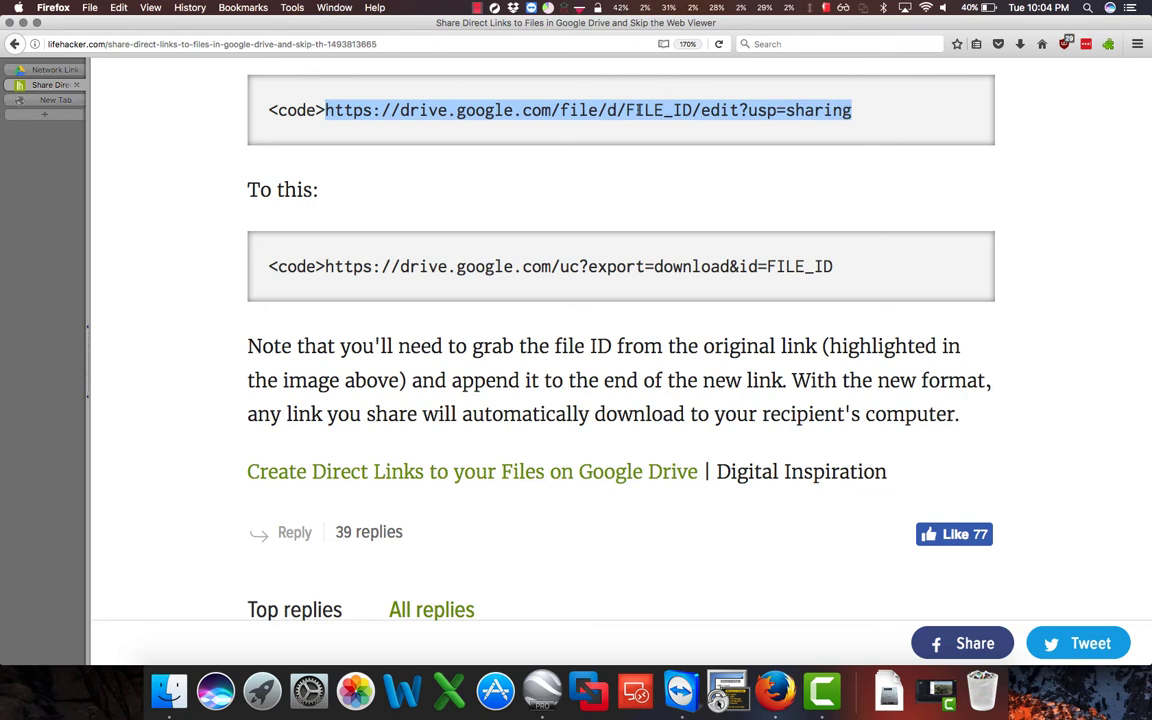
left_click_drag(626, 111, 690, 112)
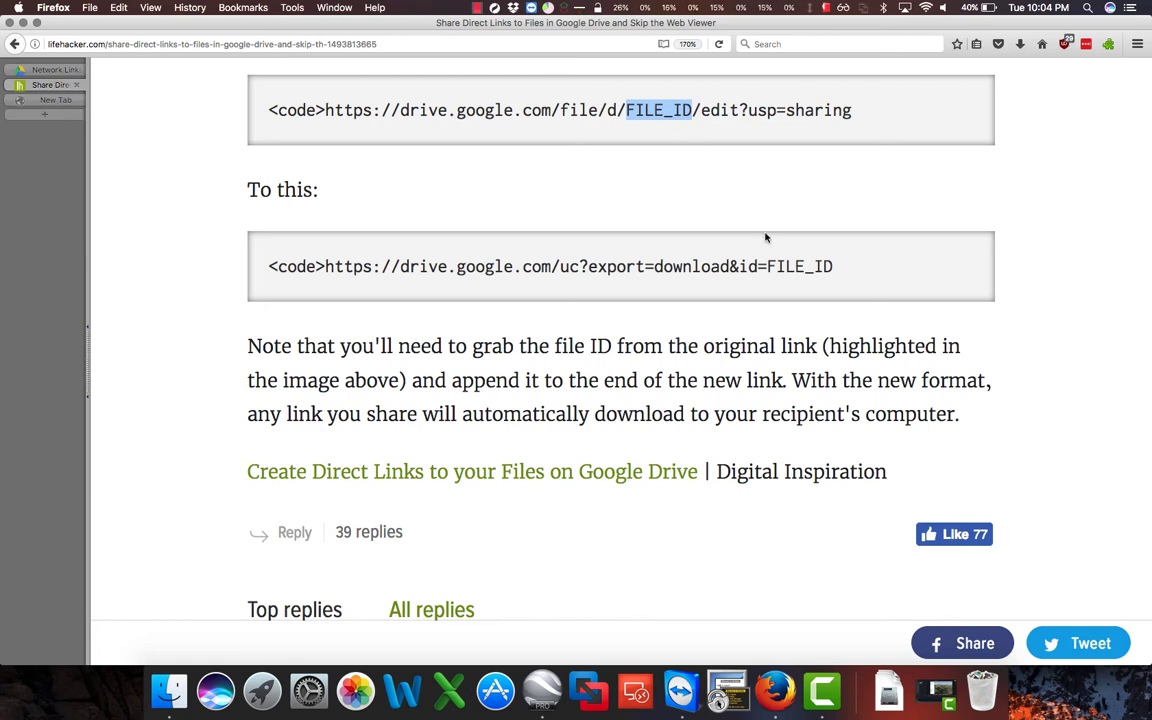
left_click_drag(767, 266, 833, 266)
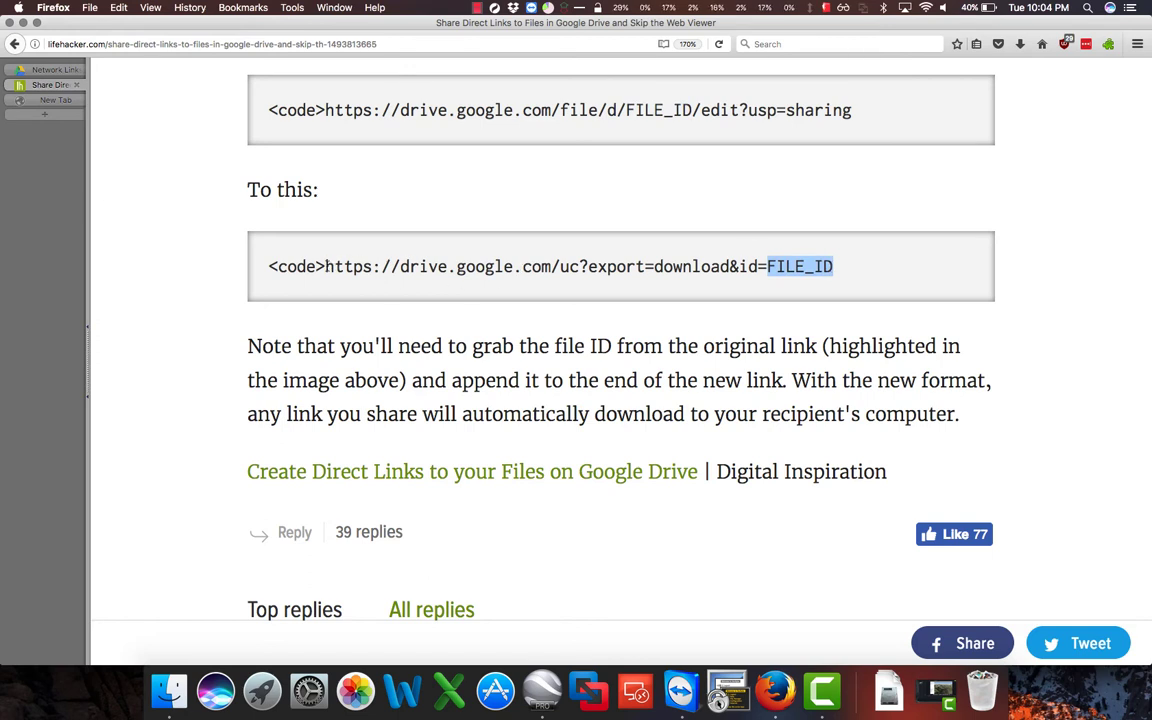
left_click_drag(325, 266, 766, 266)
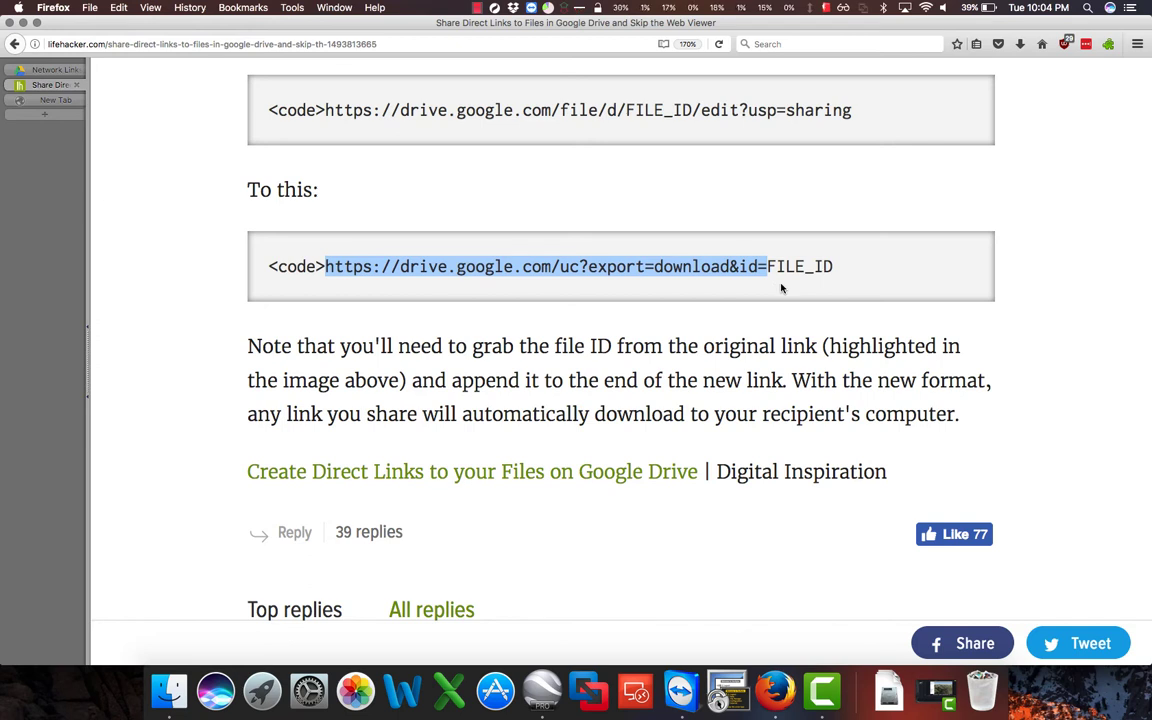
key("super+c")
Paste the download prefix into another new tab, then select the file ID in the share URL.
left_click(66, 118)
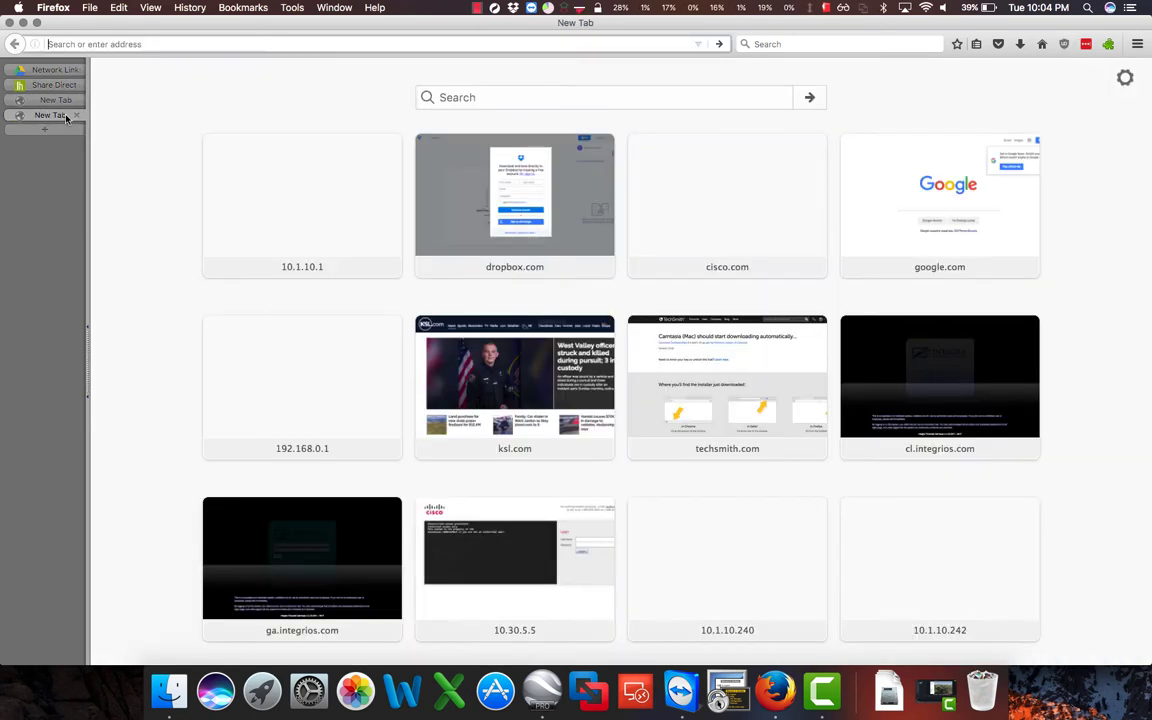
key("super+v")
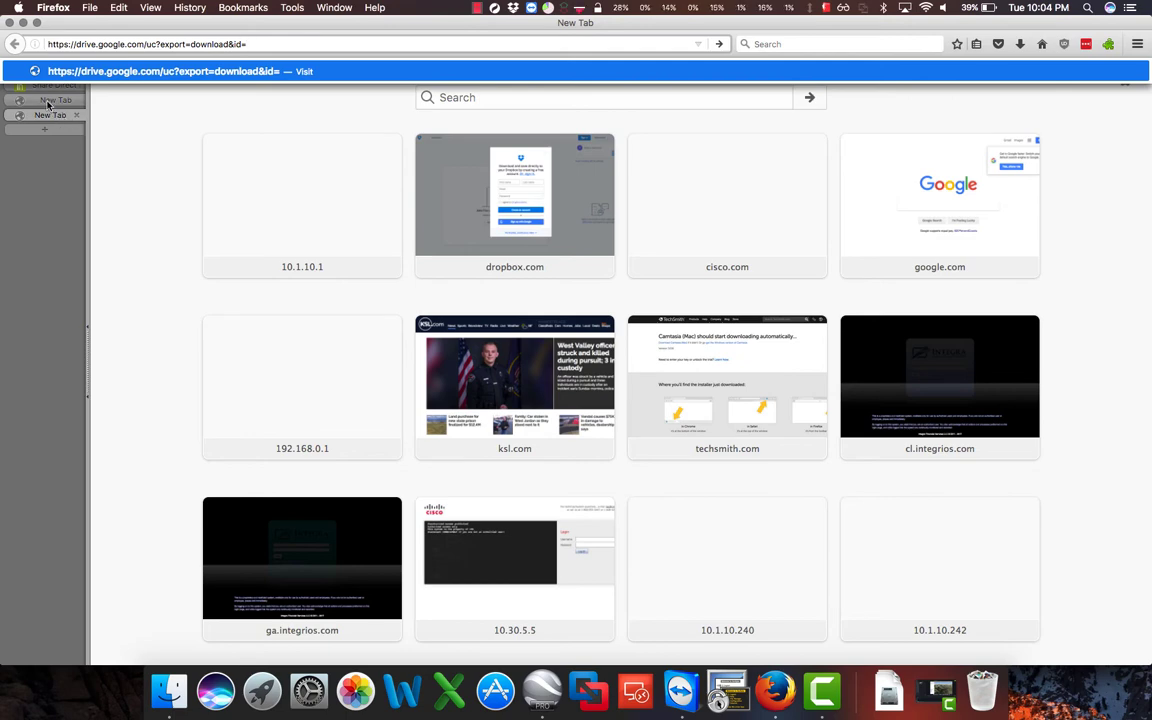
left_click(47, 102)
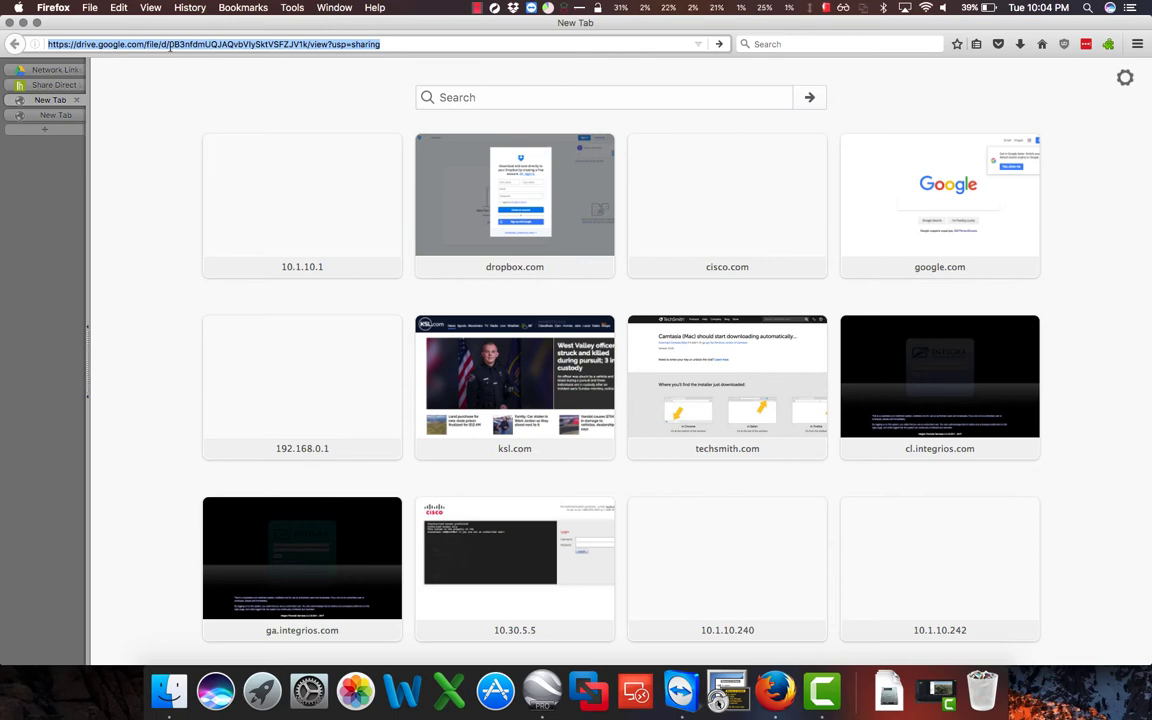
left_click_drag(168, 45, 307, 45)
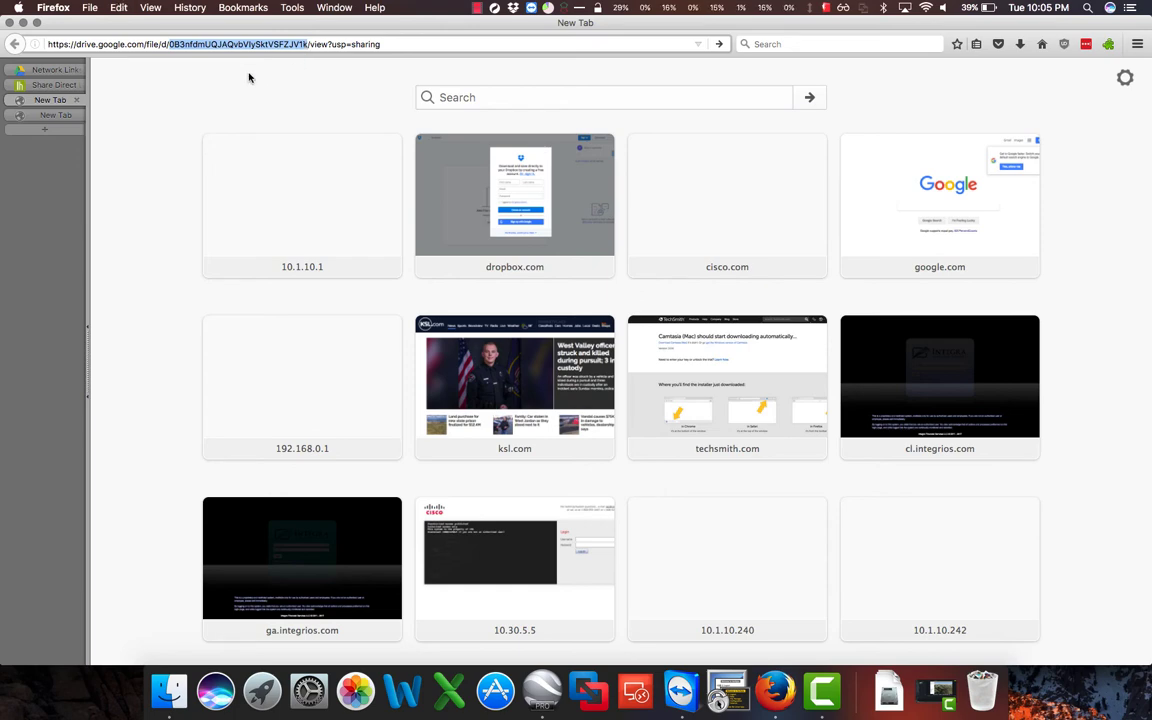
Insert the Drive file ID after id= and select the complete download URL.
left_click(55, 119)
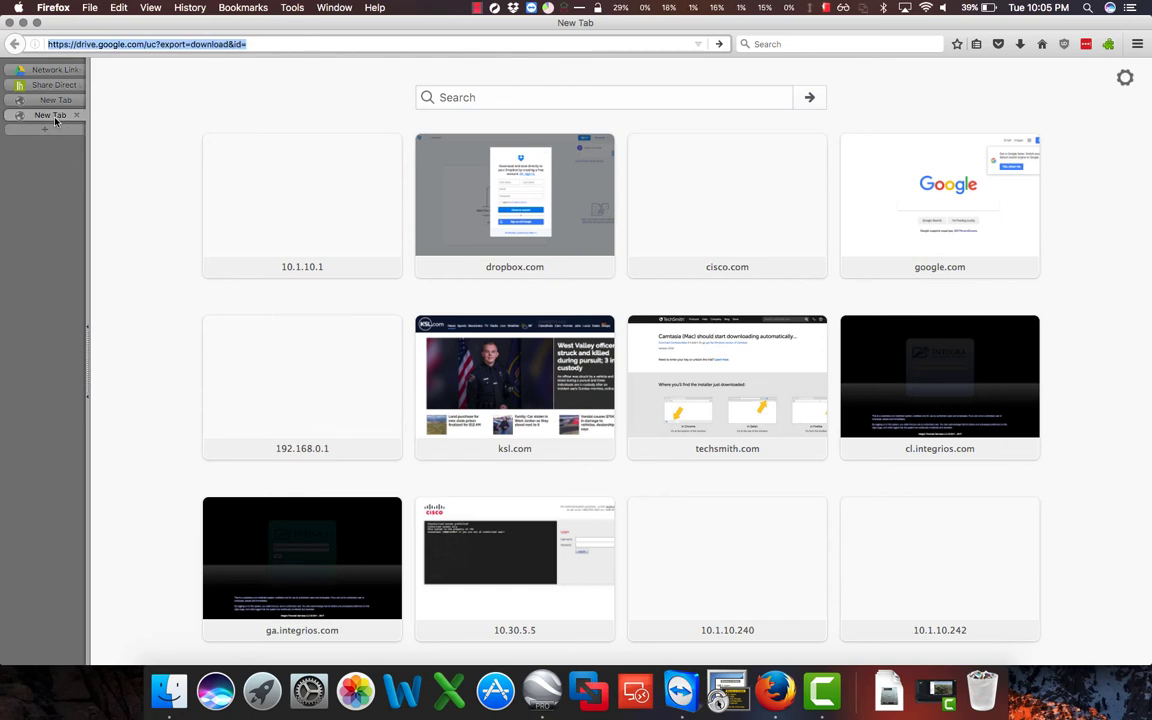
left_click(265, 44)
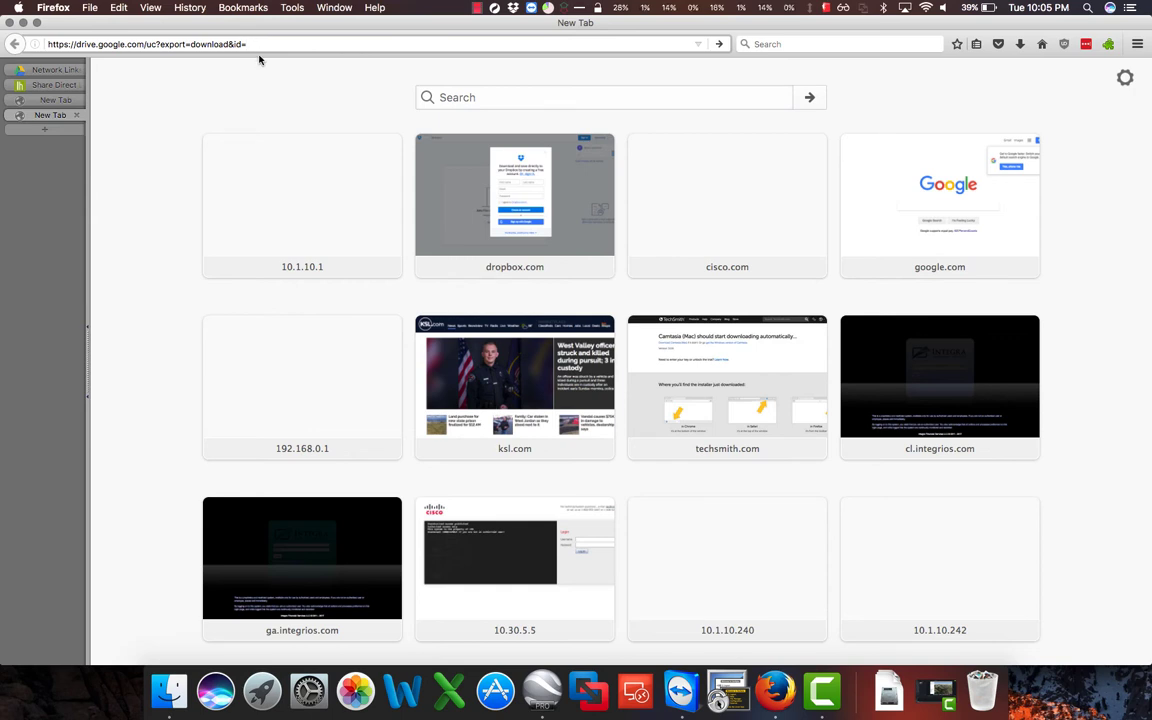
key("super+v")
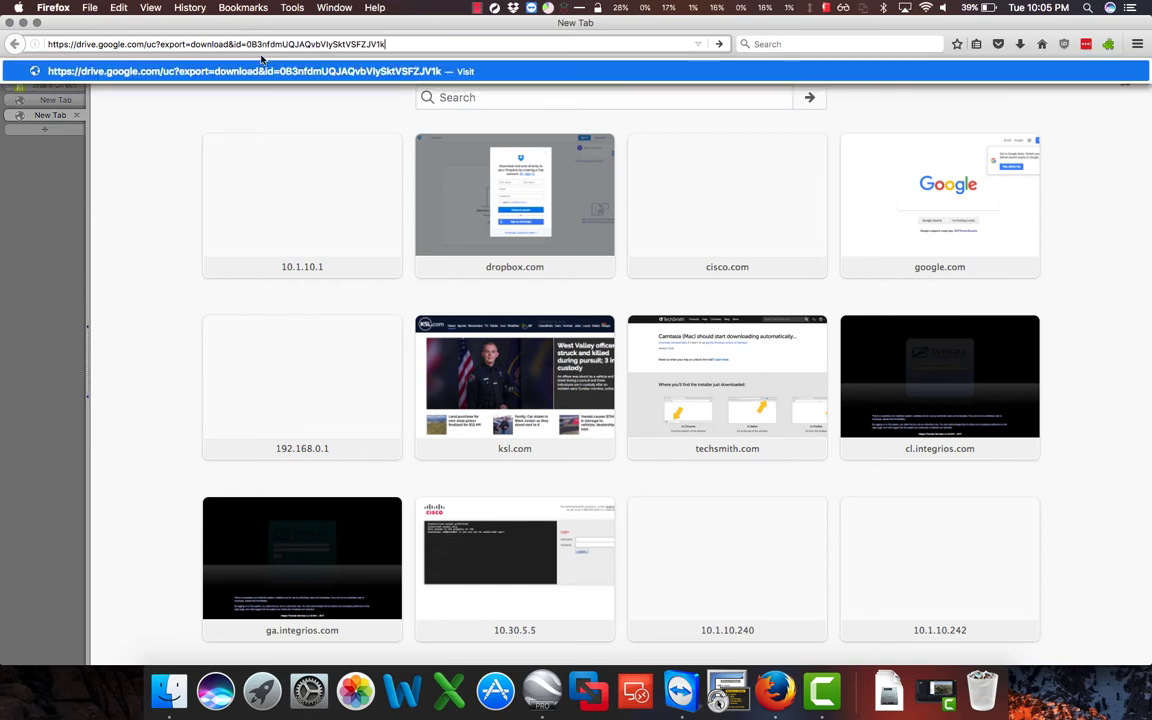
left_click(363, 41)
left_click_drag(363, 41, 52, 44)
key("super+c")
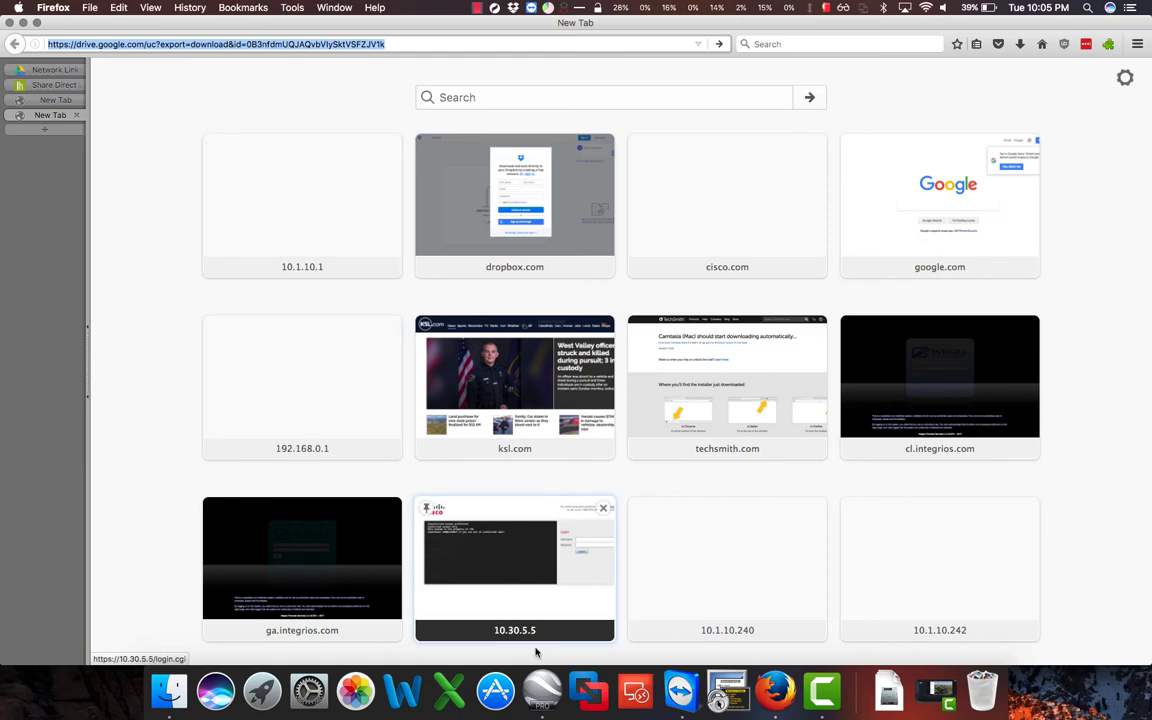
In Google Earth Pro, add a new network link under My Places.
left_click(541, 693)
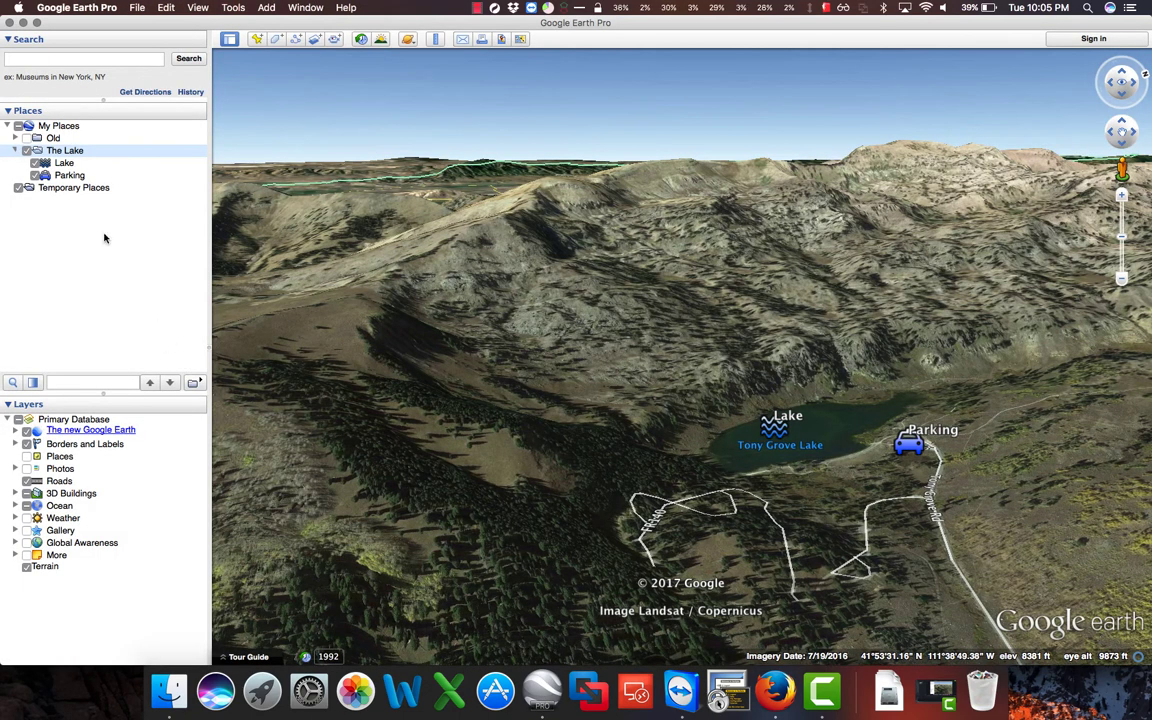
left_click(62, 126)
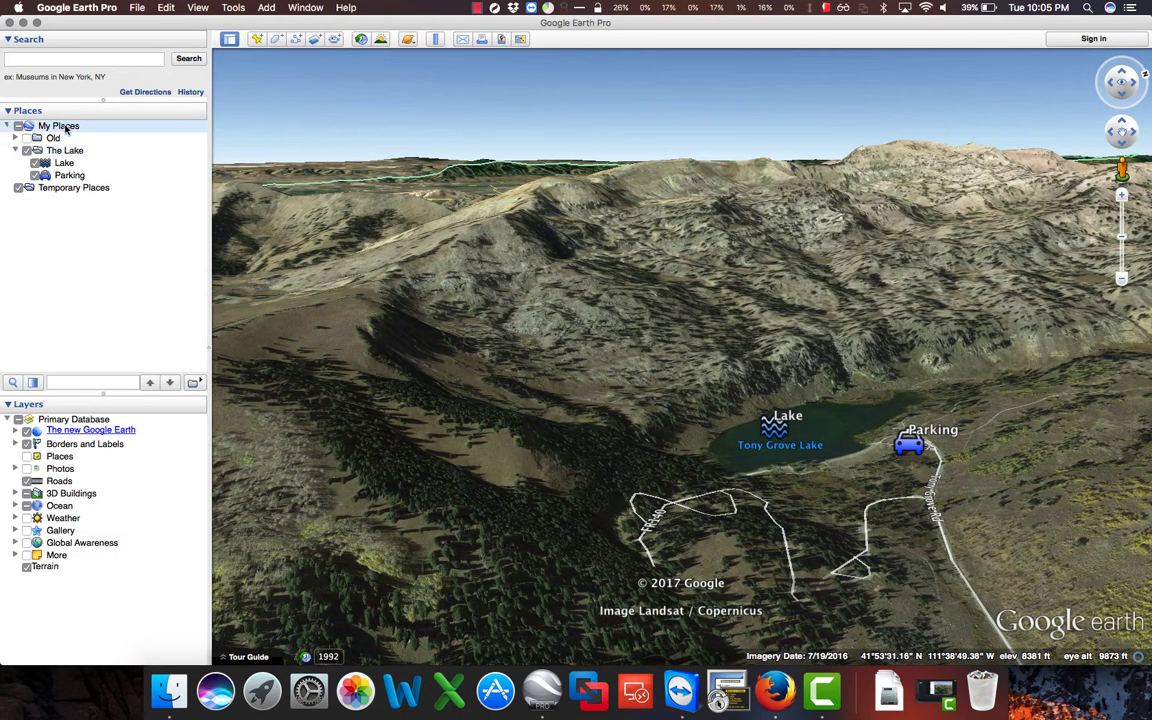
right_click(66, 128)
mouse_move(85, 133)
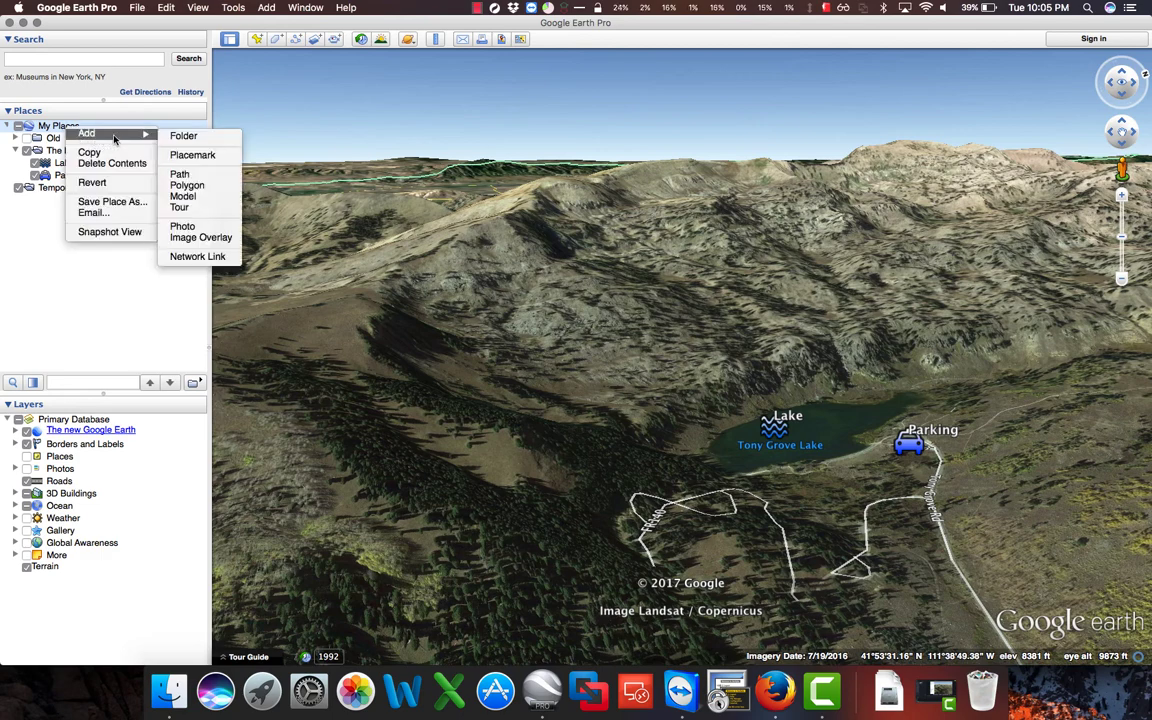
left_click(185, 256)
Name the network link 'The Lake - Link', paste the Drive download URL as its link, and confirm.
left_click(185, 255)
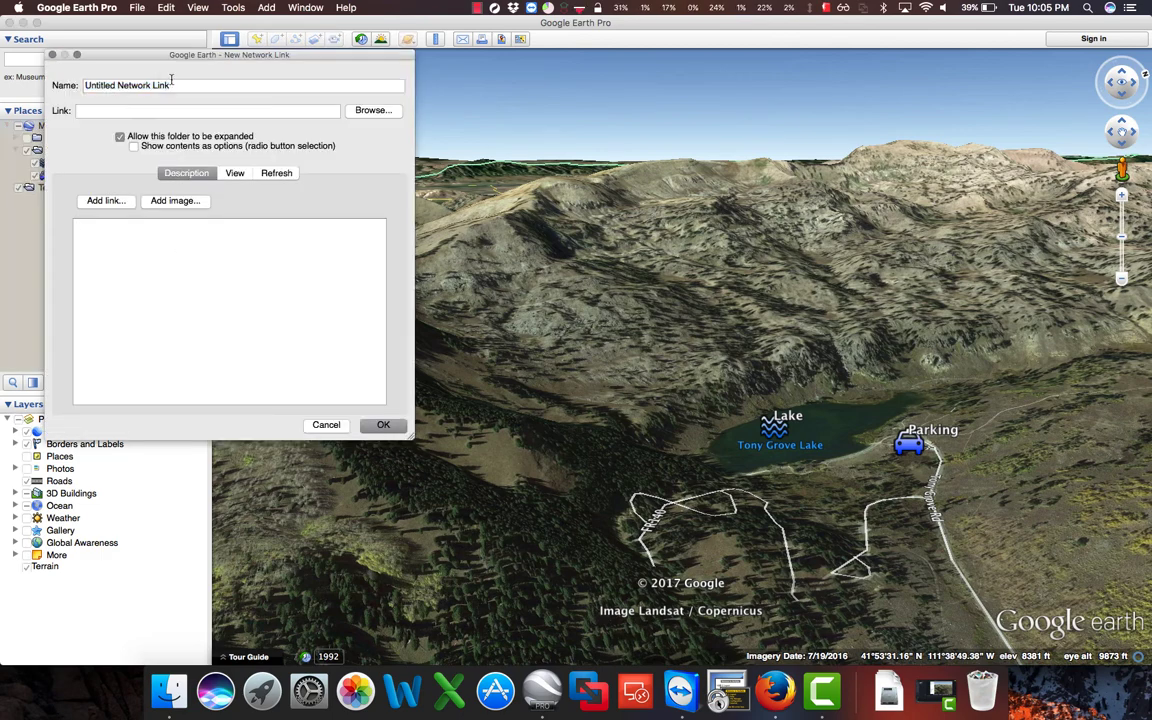
left_click(140, 85)
triple_click(140, 85)
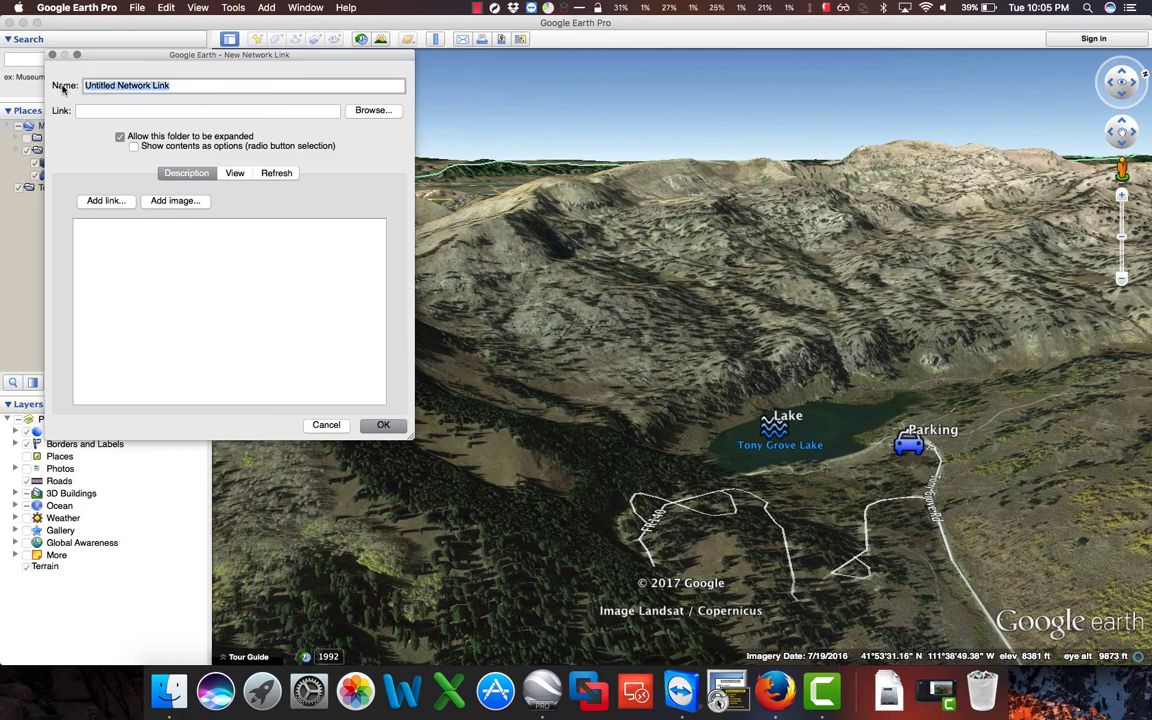
type("The Lake - Link")
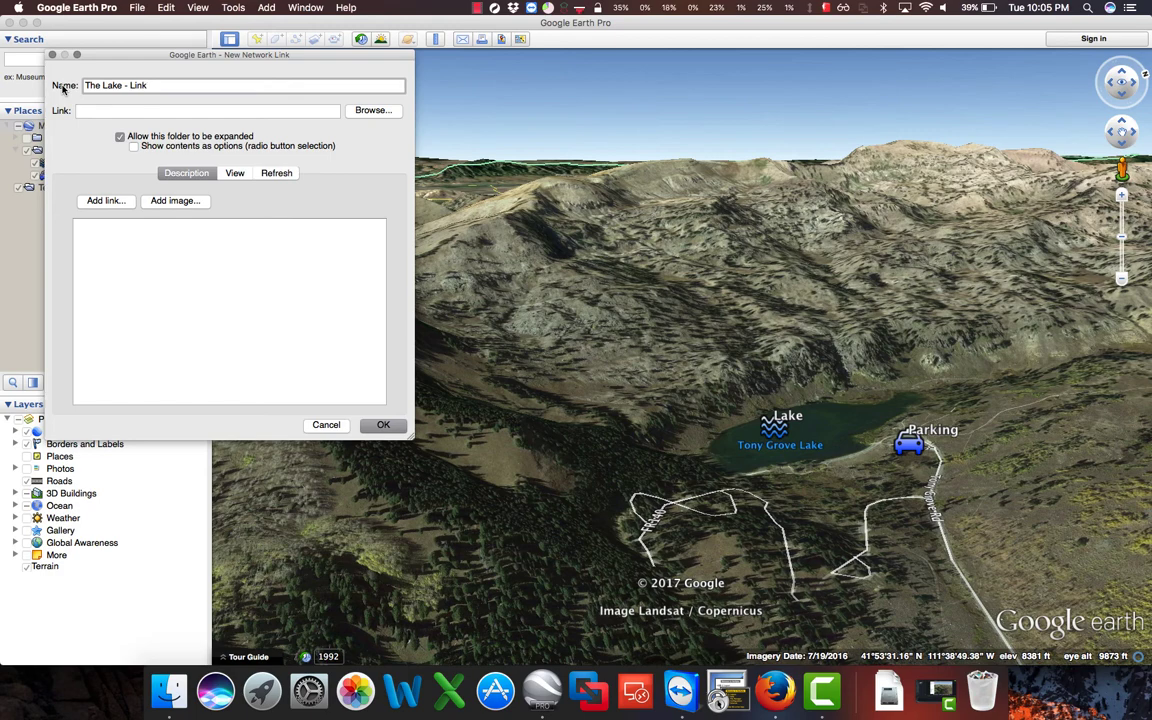
left_click(84, 112)
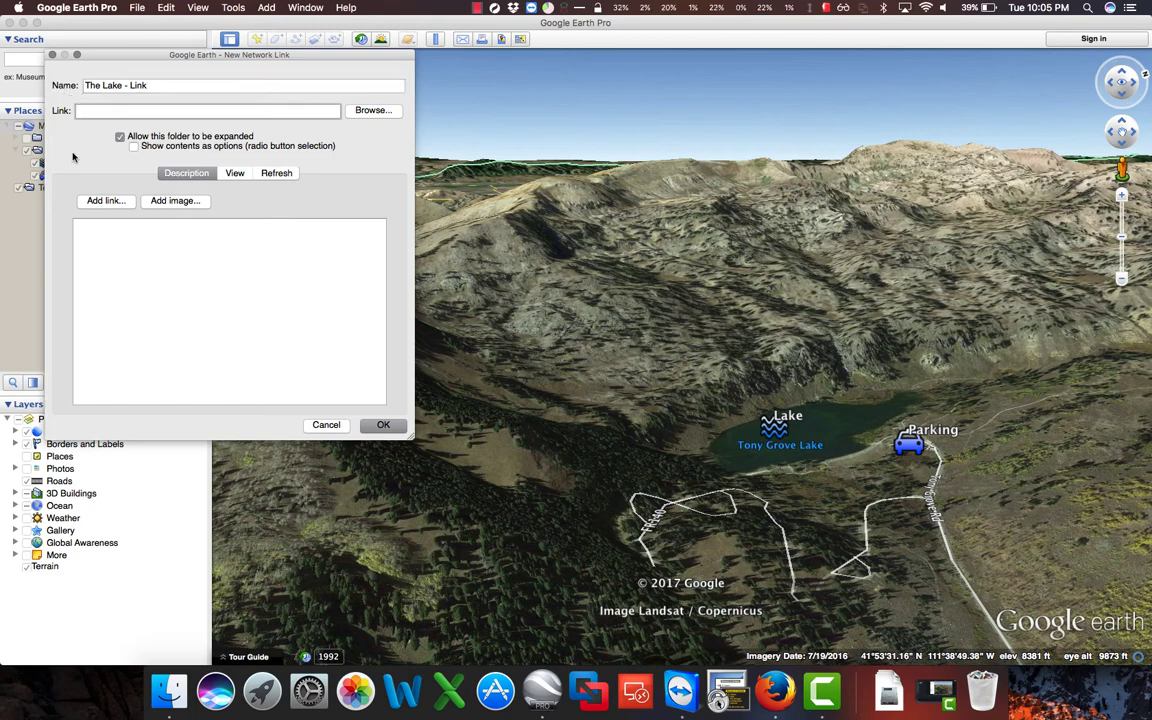
key("super+v")
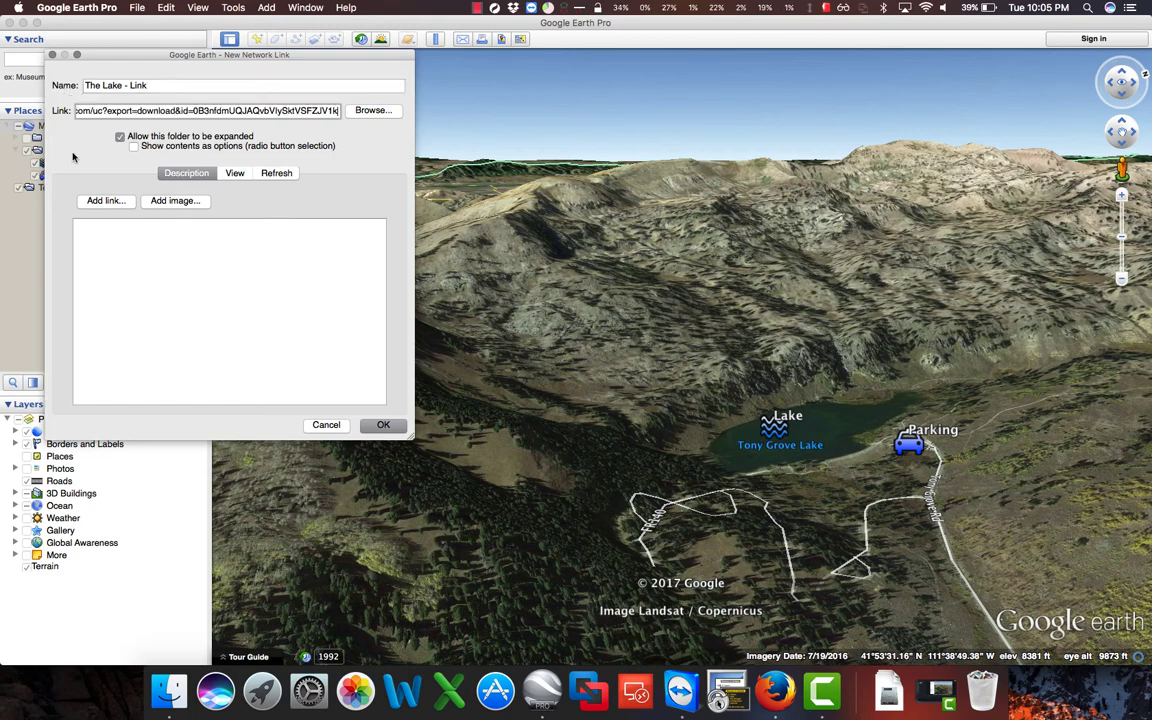
left_click(381, 424)
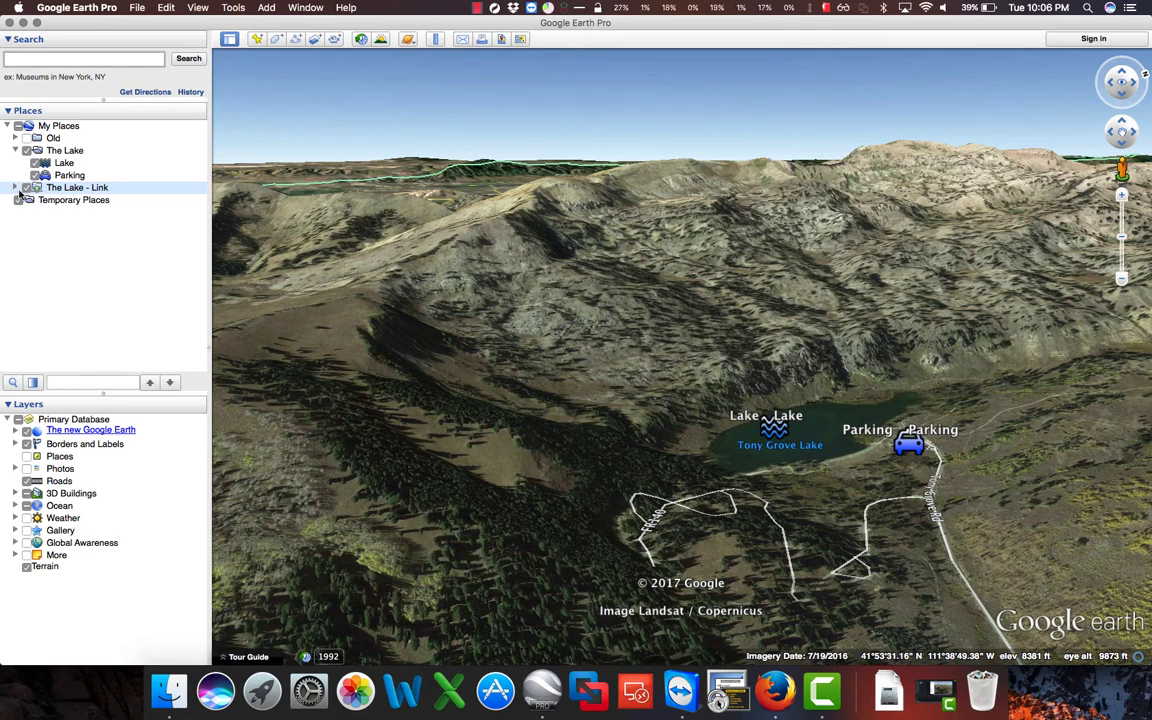
Expand The Lake - Link to reveal the loaded The Lake folder with Lake and Parking.
left_click(15, 188)
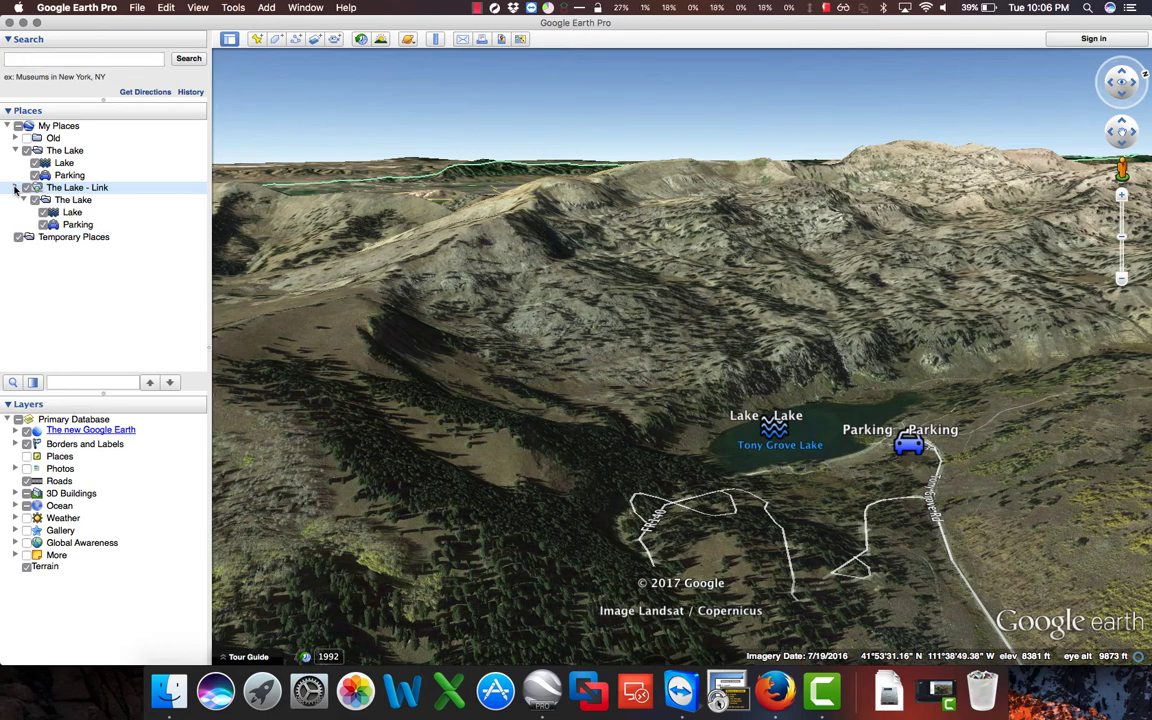
Save The Lake - Link as 'The Lake - Link.kmz' in Google Earth Network Links and locate it in Finder.
right_click(70, 190)
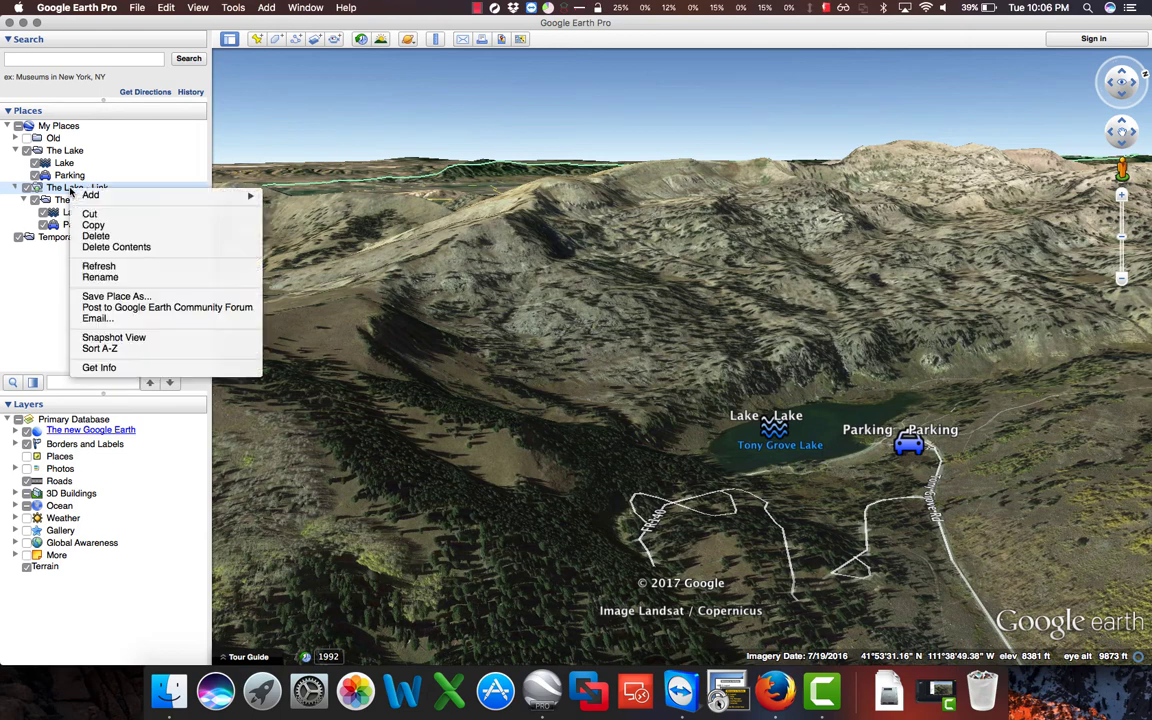
left_click(98, 297)
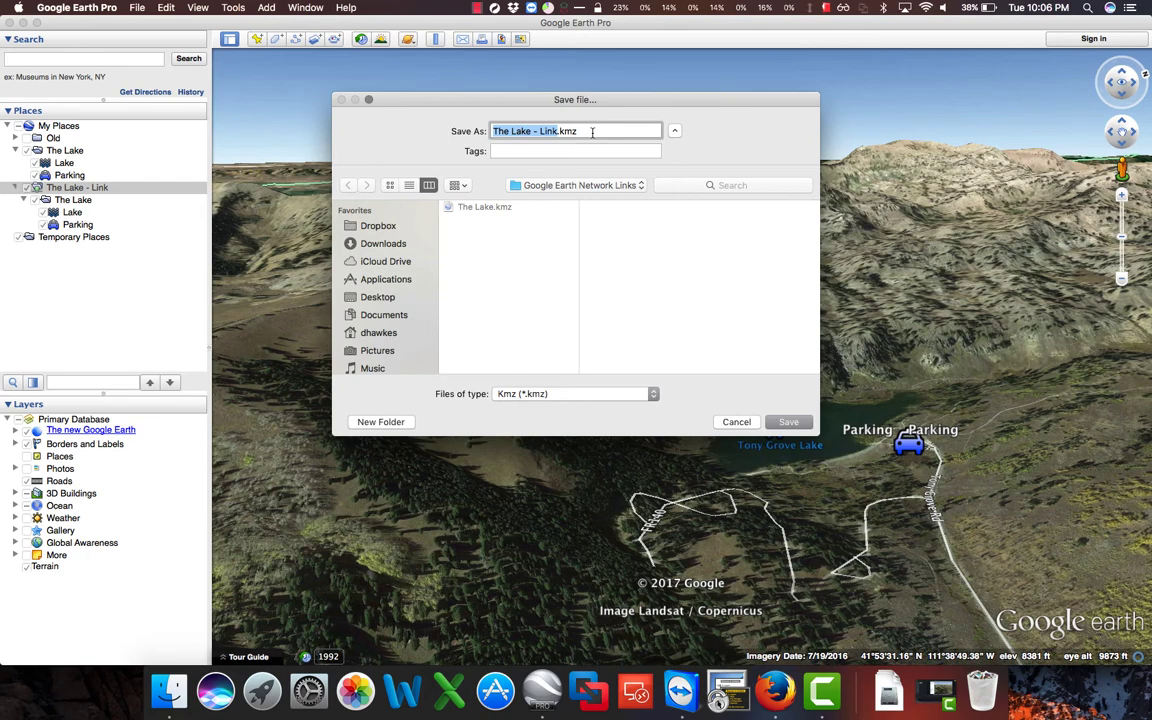
left_click(788, 421)
left_click(170, 690)
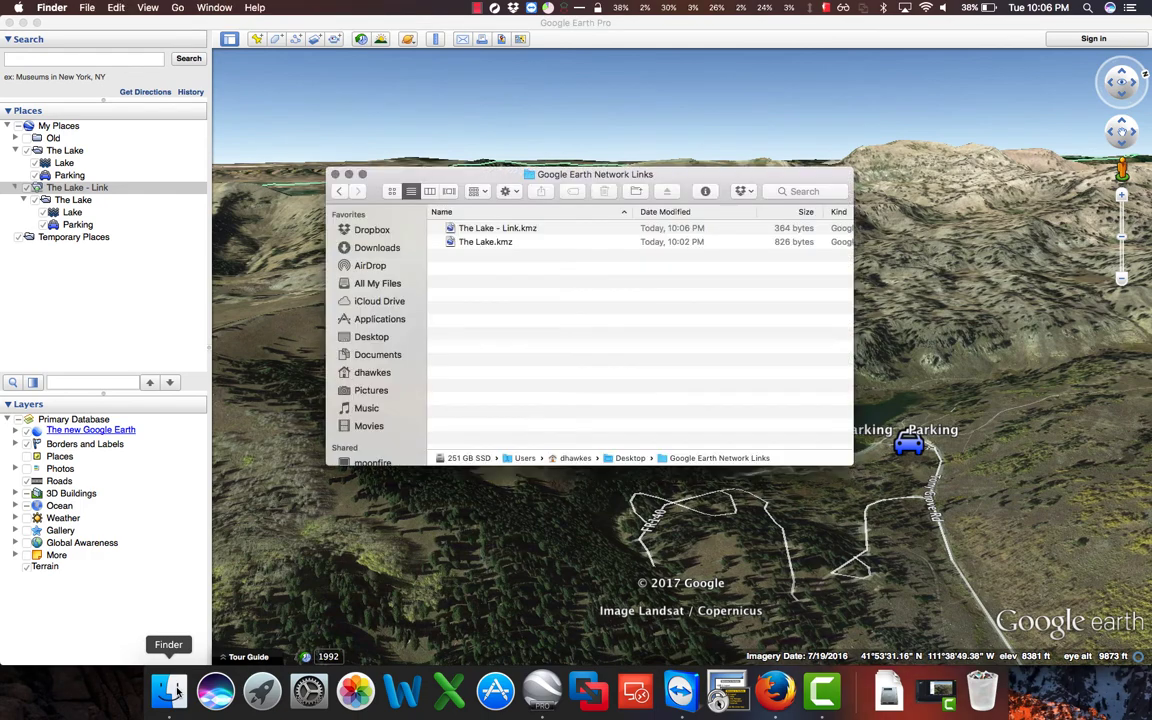
left_click(449, 227)
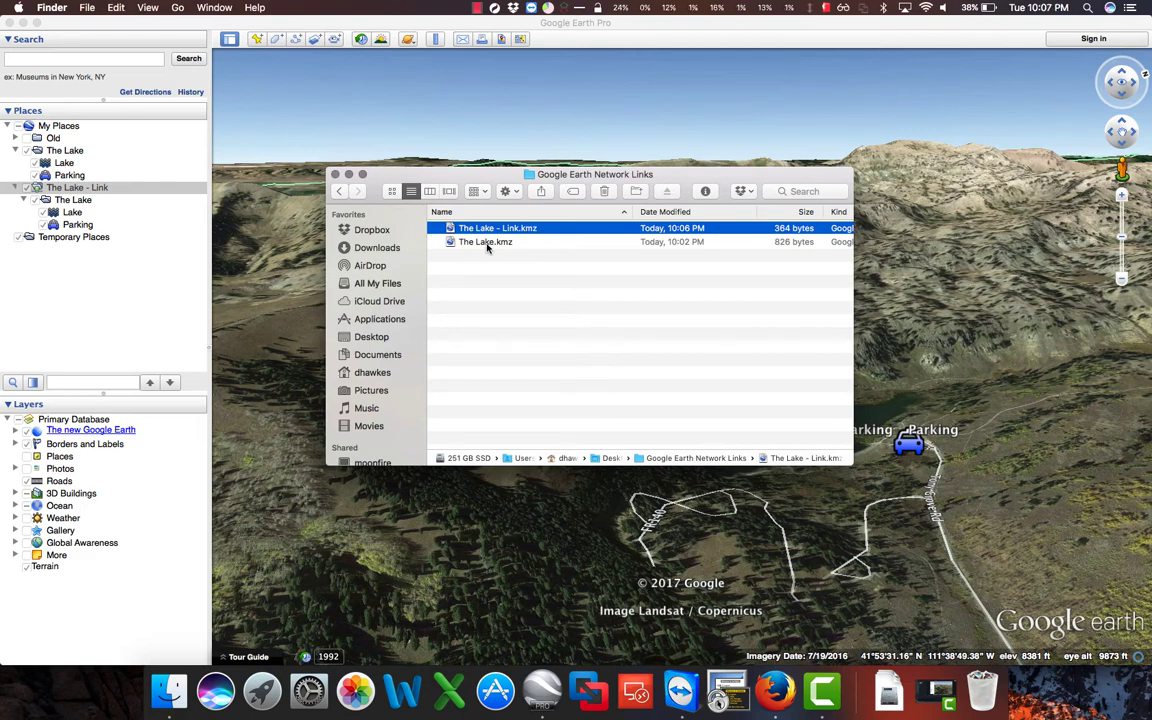
Delete The Lake - Link from the Places panel.
left_click(136, 259)
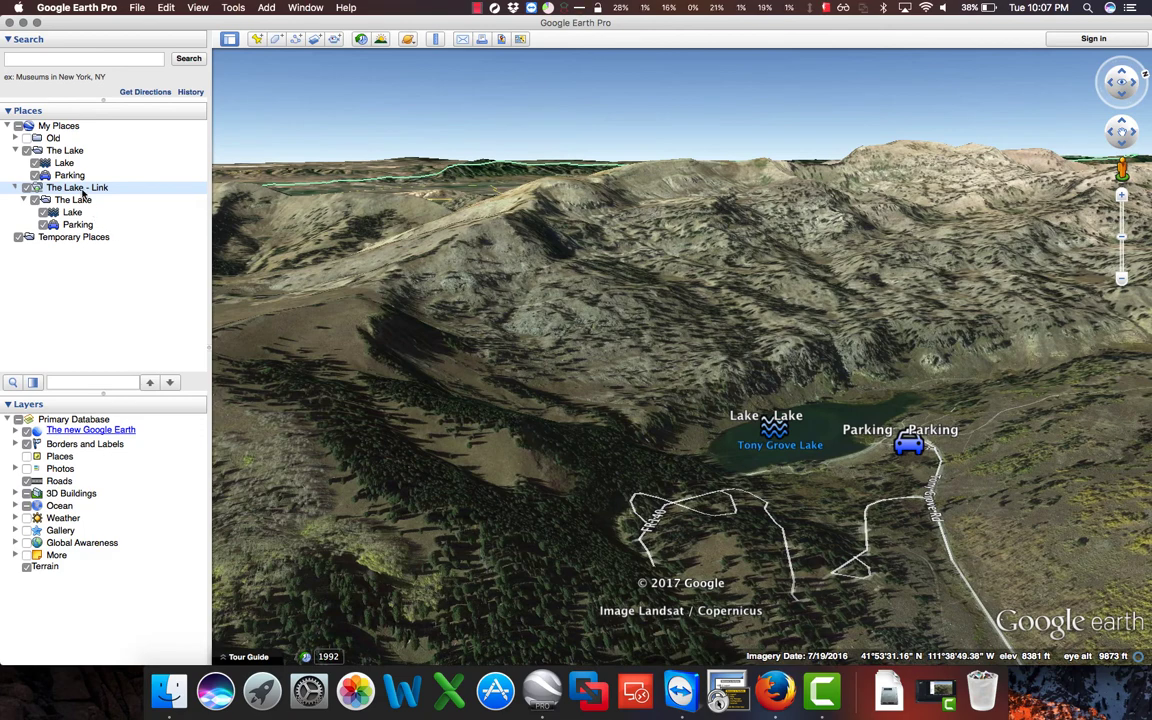
key("Delete")
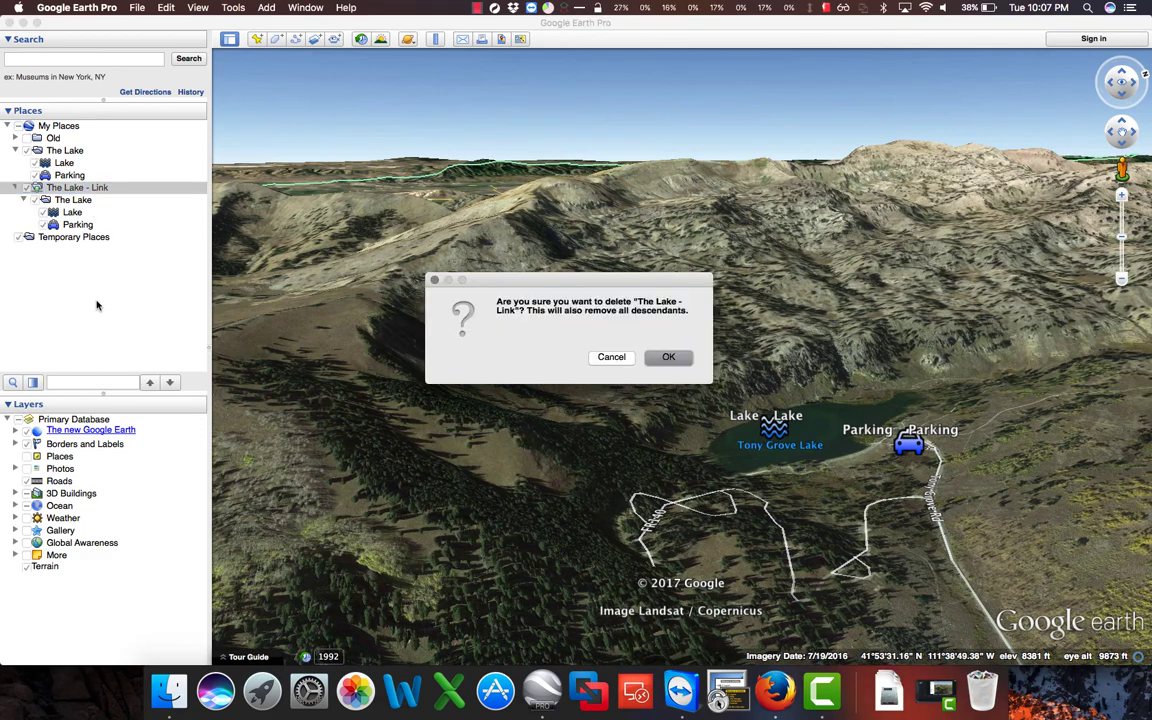
left_click(664, 358)
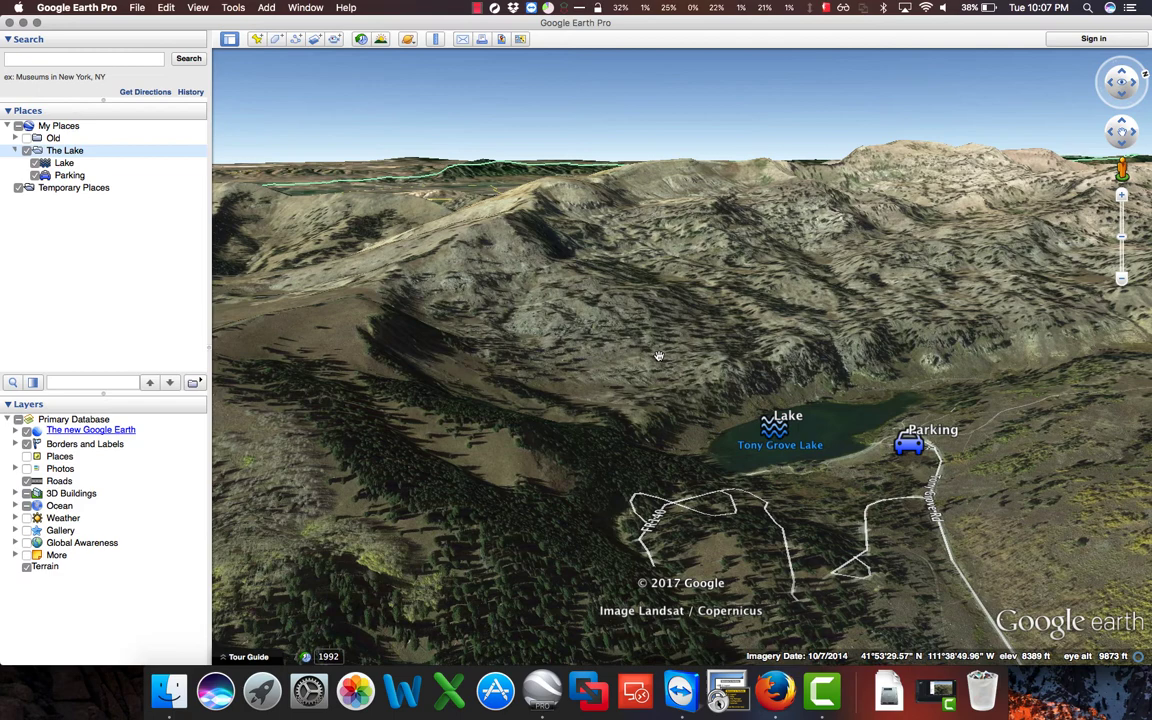
Rename the Lake placemark to 'Tony Grove Lake' through its properties.
right_click(61, 165)
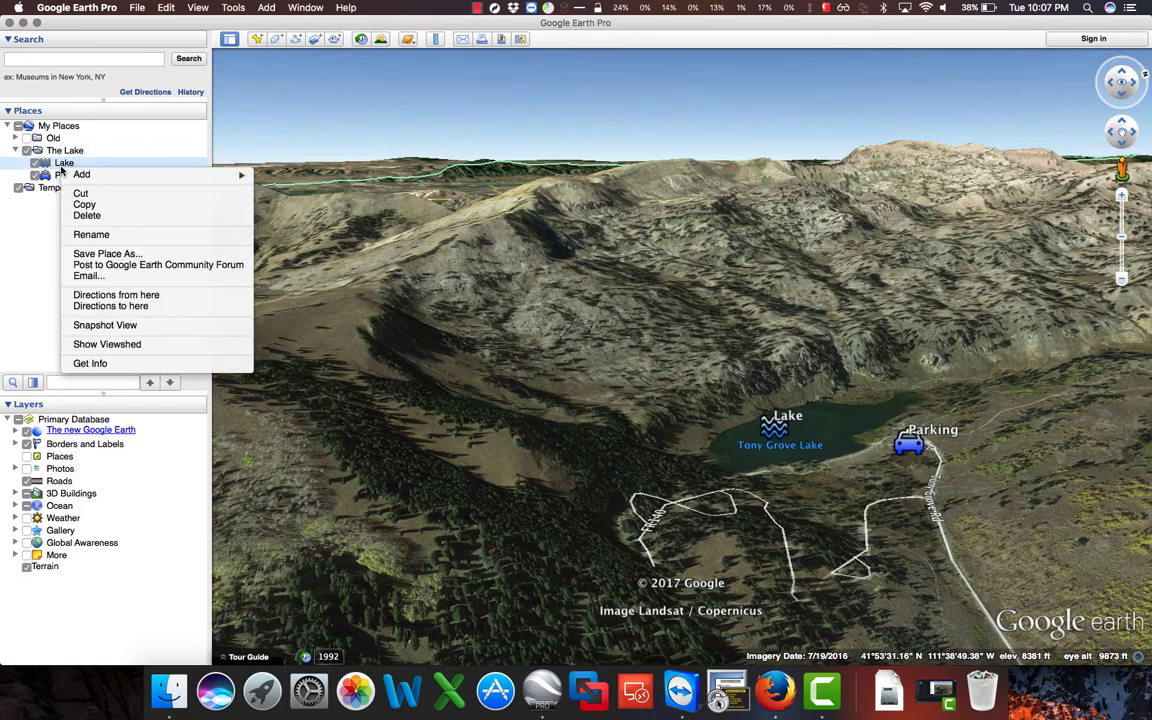
left_click(90, 363)
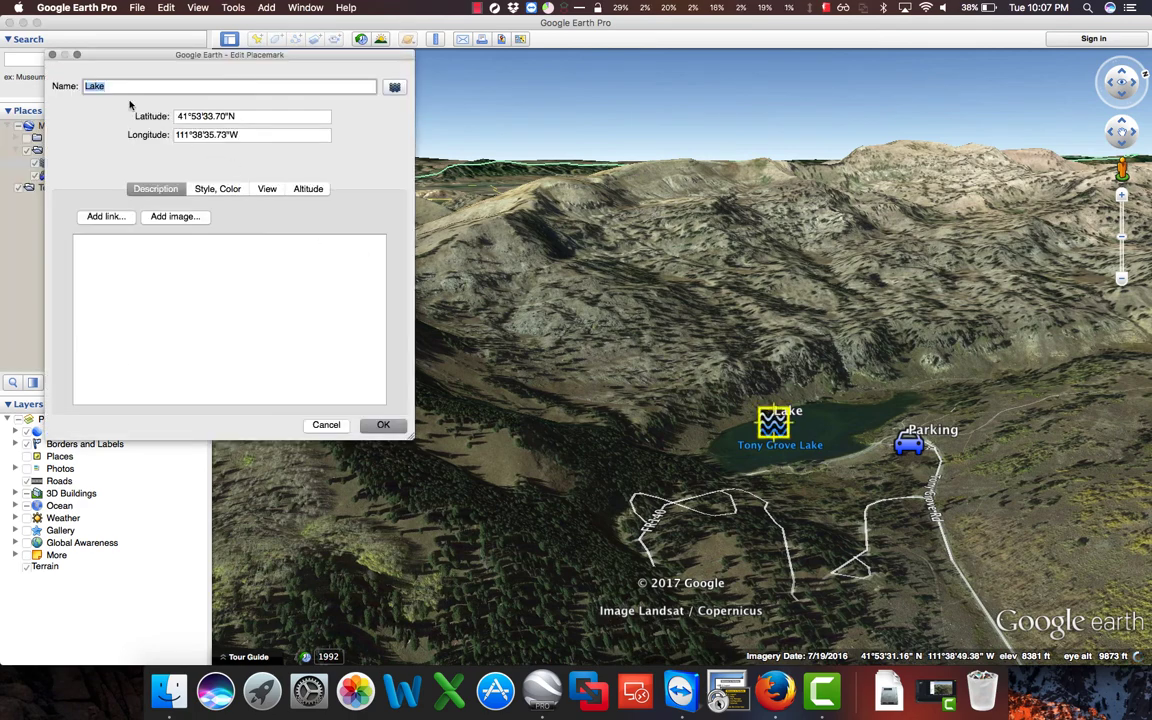
type("Tony Gro")
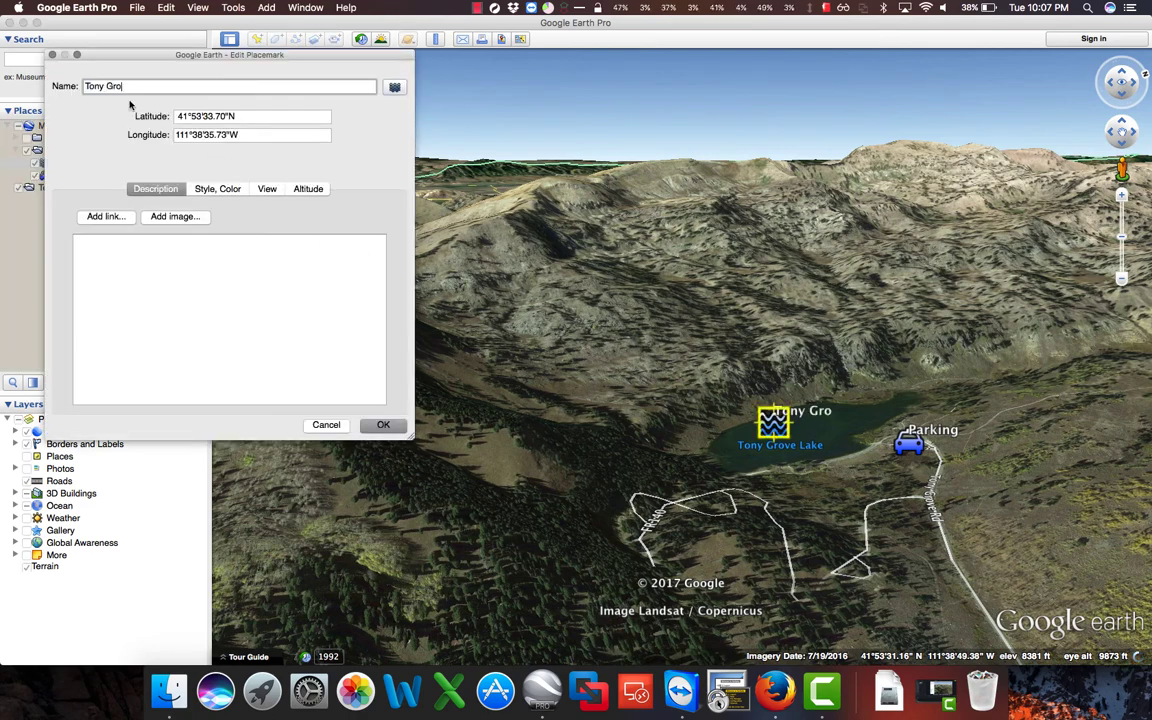
type("ve Lake")
key("Return")
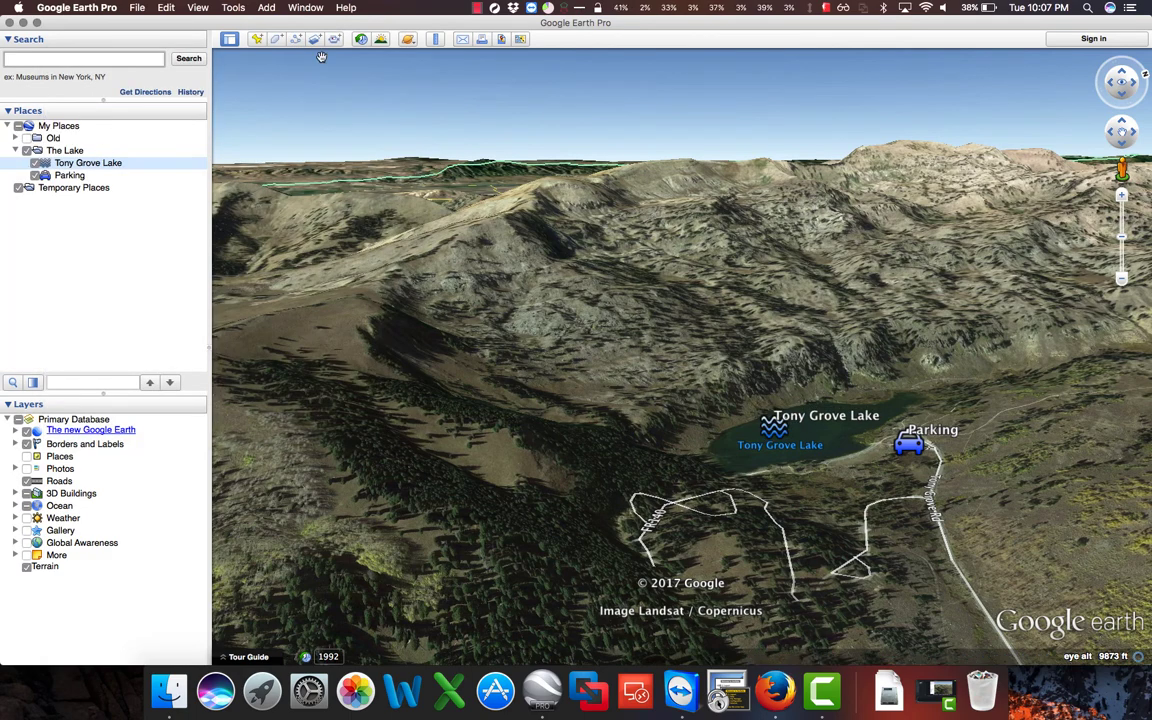
In The Lake folder, draw a path from Parking along the lake's south shore and name it Trail.
left_click(70, 149)
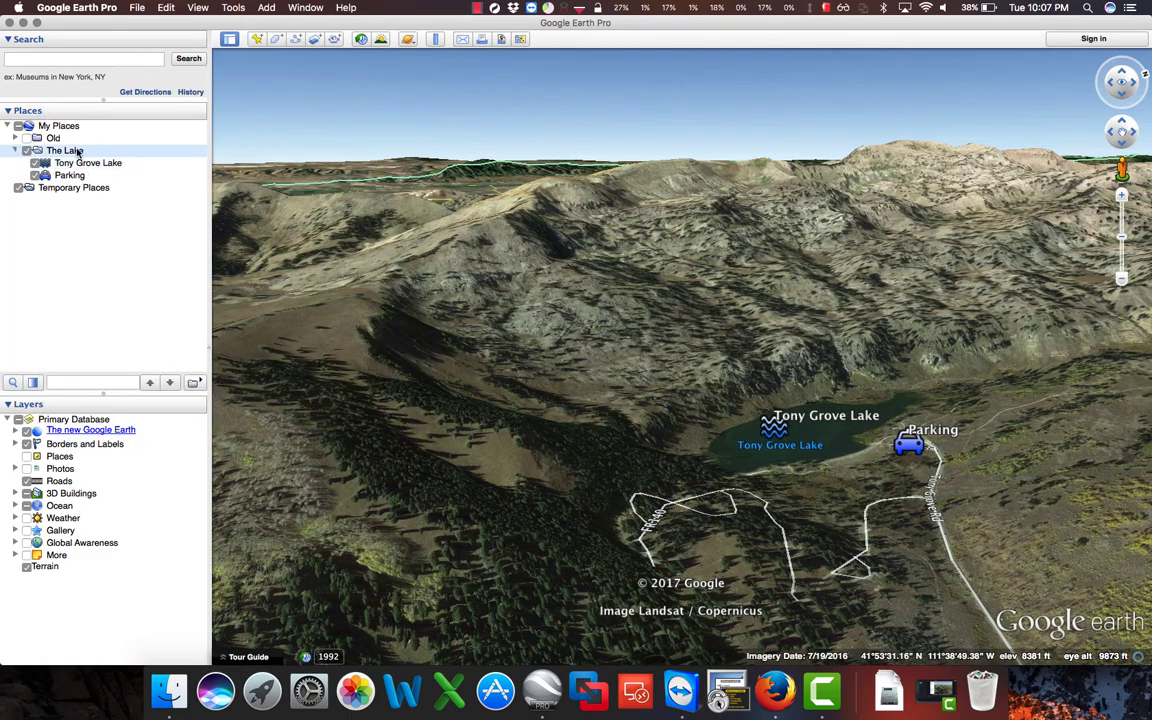
left_click(296, 40)
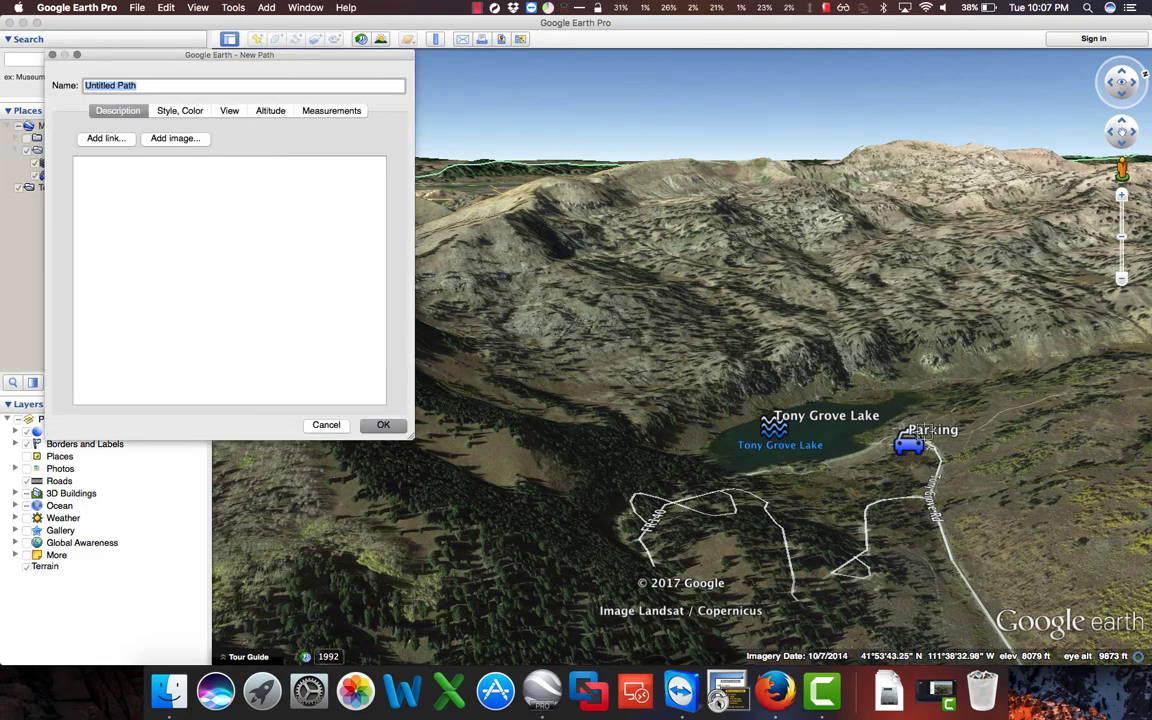
left_click(881, 441)
left_click(810, 470)
mouse_move(734, 481)
left_mouse_down()
mouse_move(700, 470)
mouse_move(692, 435)
left_mouse_up()
left_click(699, 378)
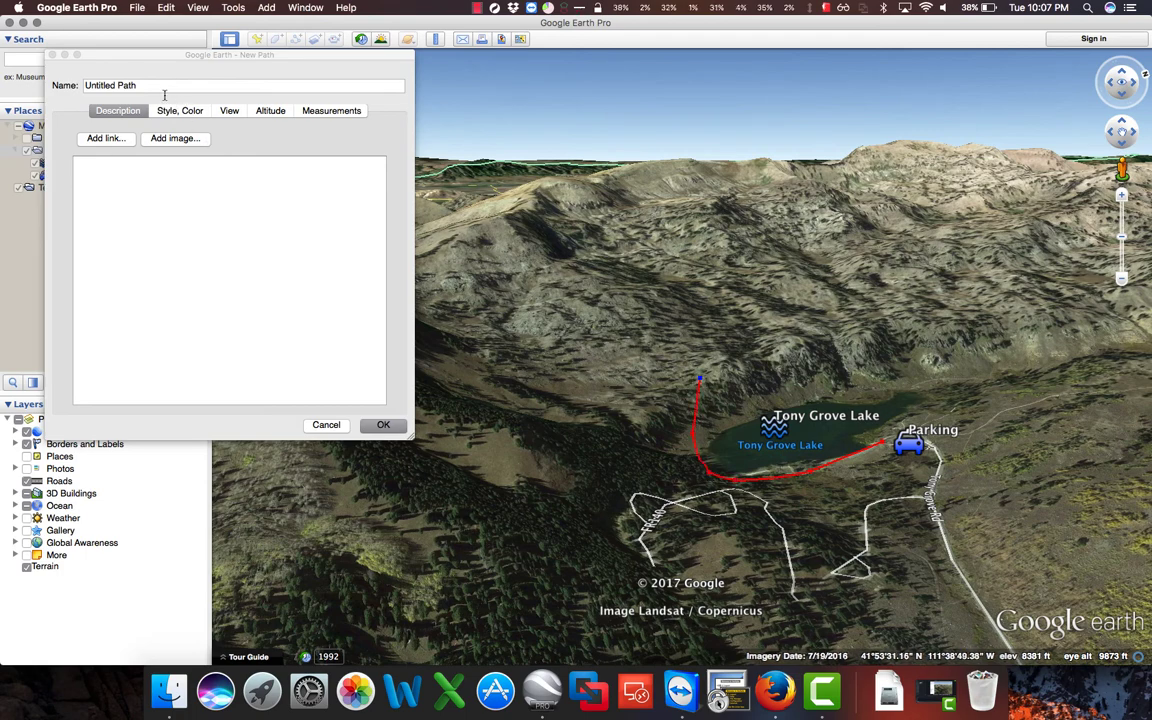
left_click(62, 77)
type("Trail")
key("Return")
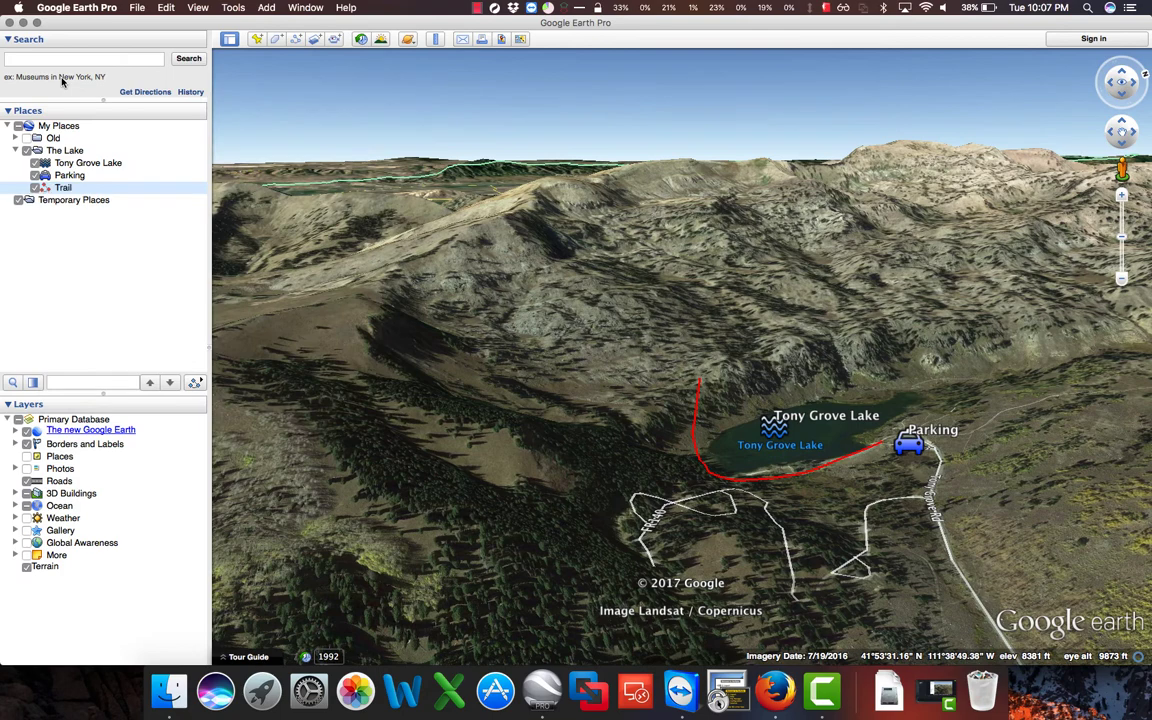
Save The Lake folder as The Lake.kmz in Google Earth Network Links, replacing the existing file.
right_click(70, 152)
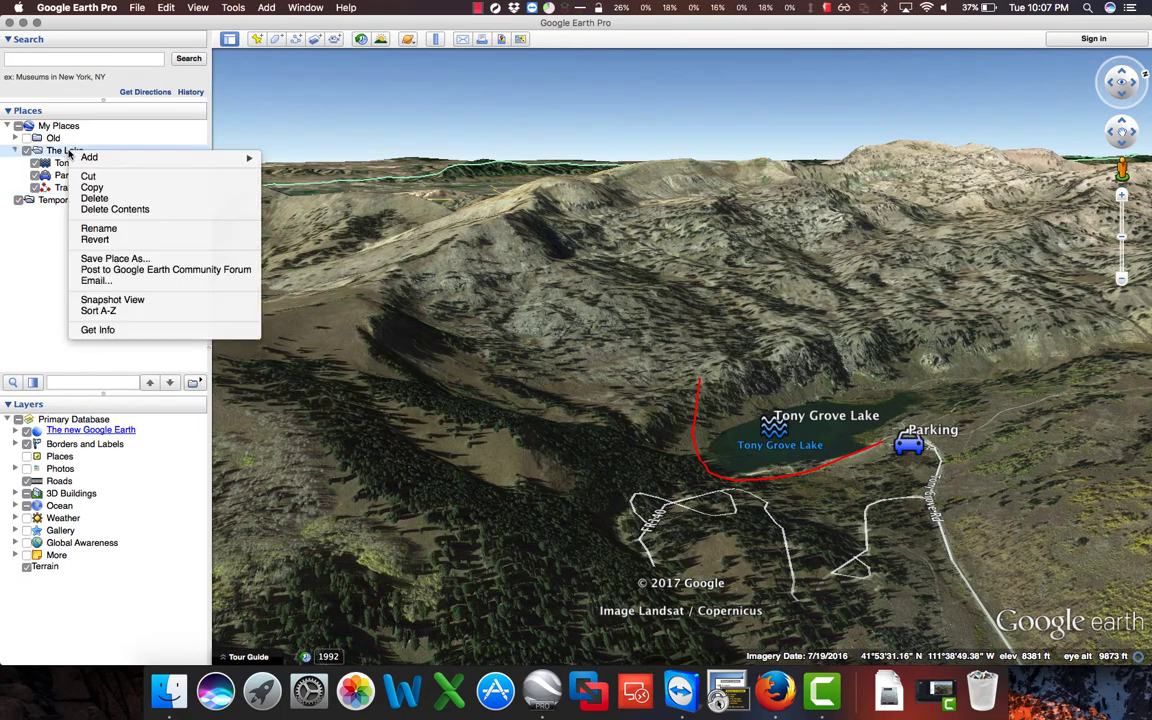
left_click(97, 259)
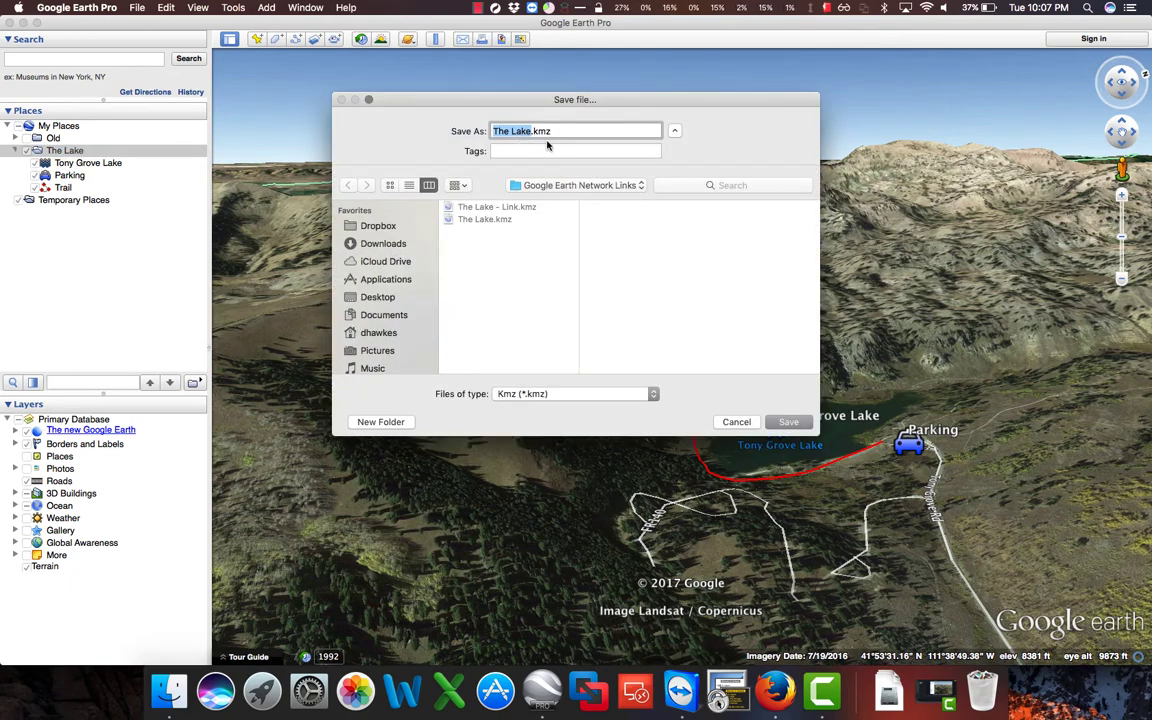
left_click(788, 421)
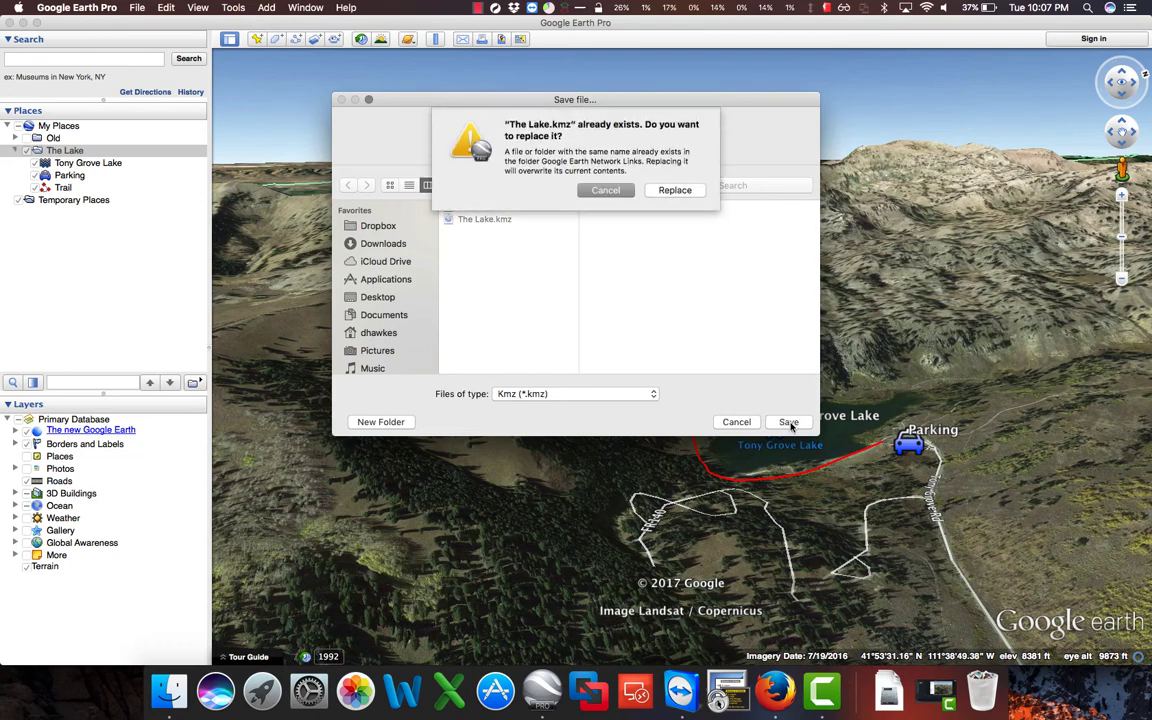
left_click(676, 190)
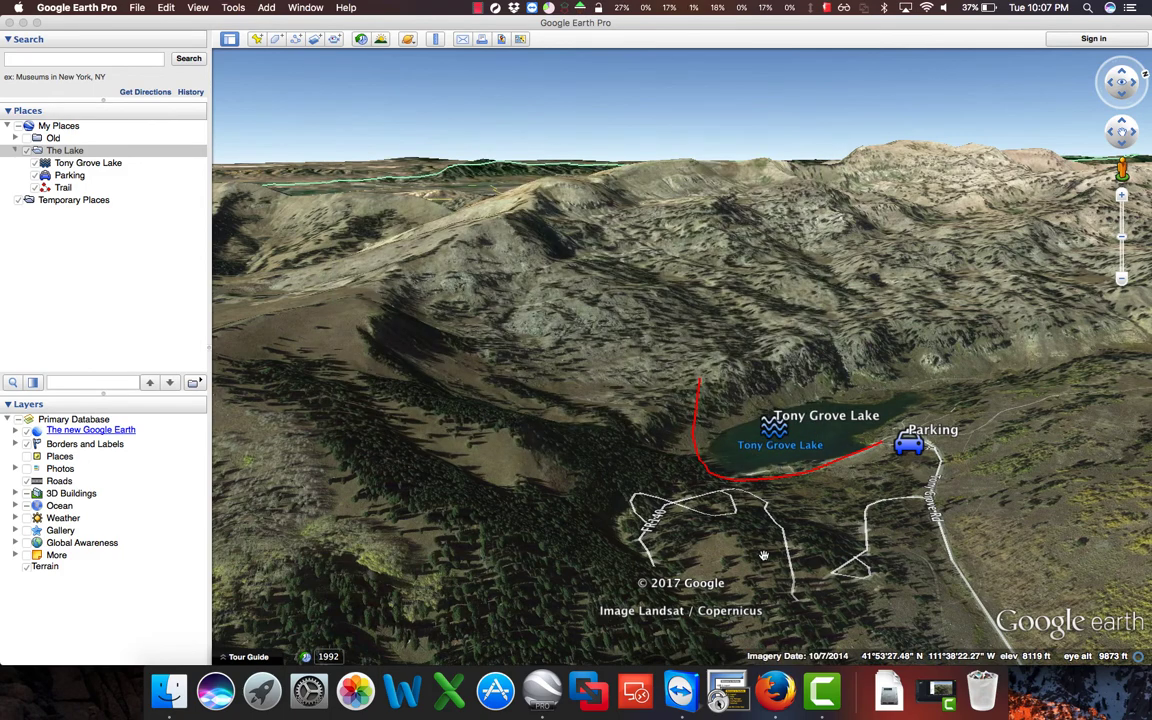
Upload the updated The Lake.kmz to Drive's Network Links folder as a new version of the shared file.
left_click(775, 690)
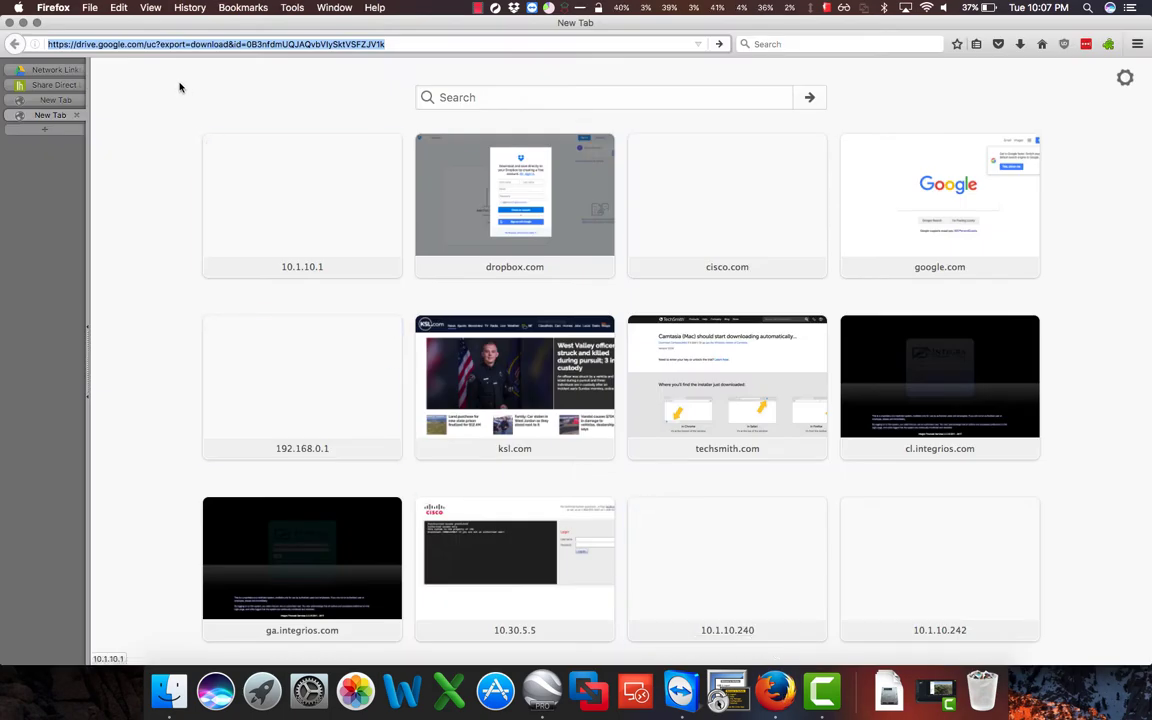
left_click(66, 69)
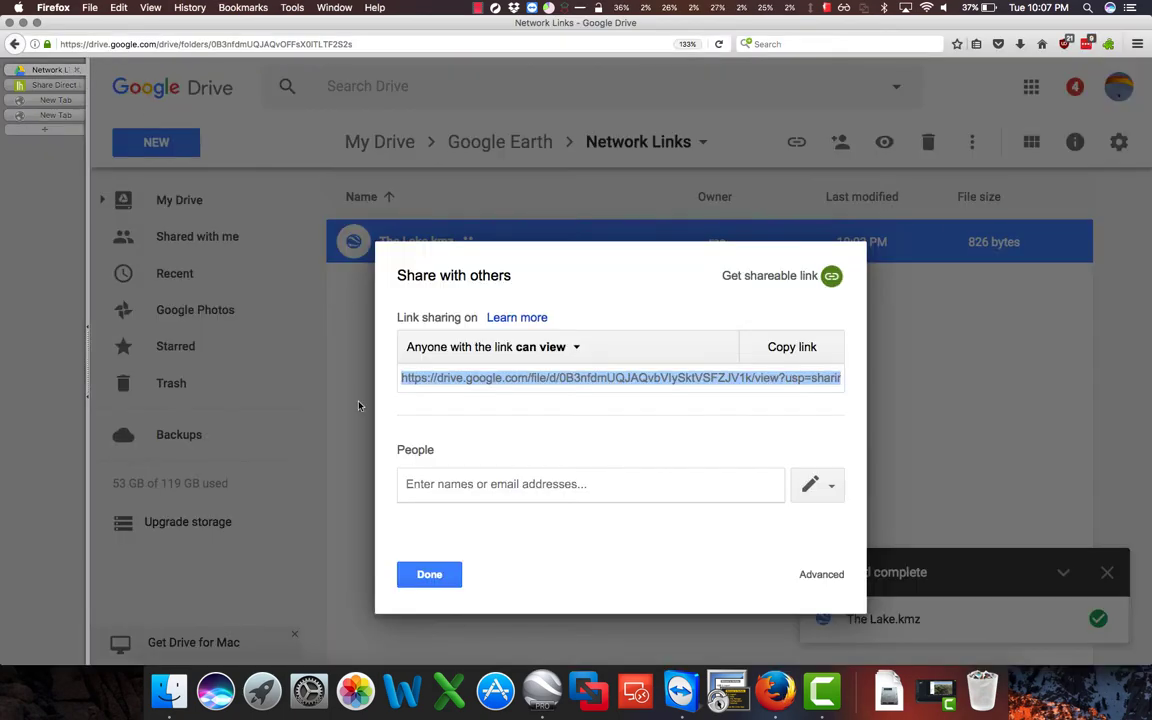
left_click(427, 574)
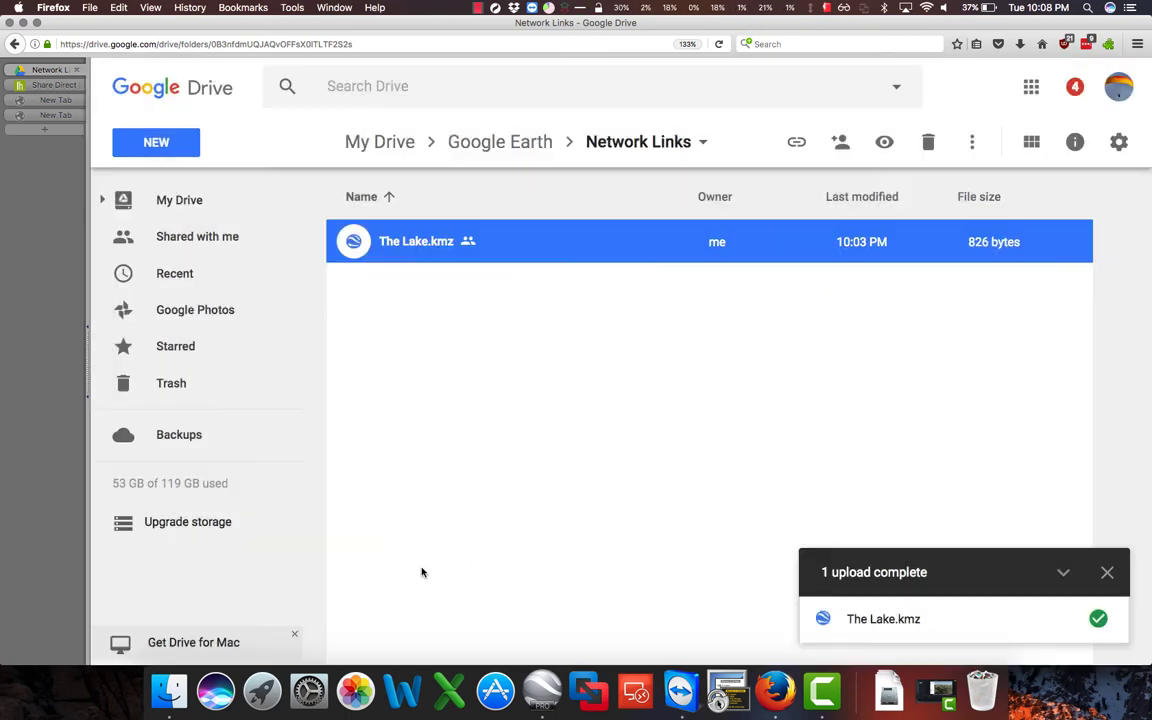
left_click(183, 155)
left_click(190, 216)
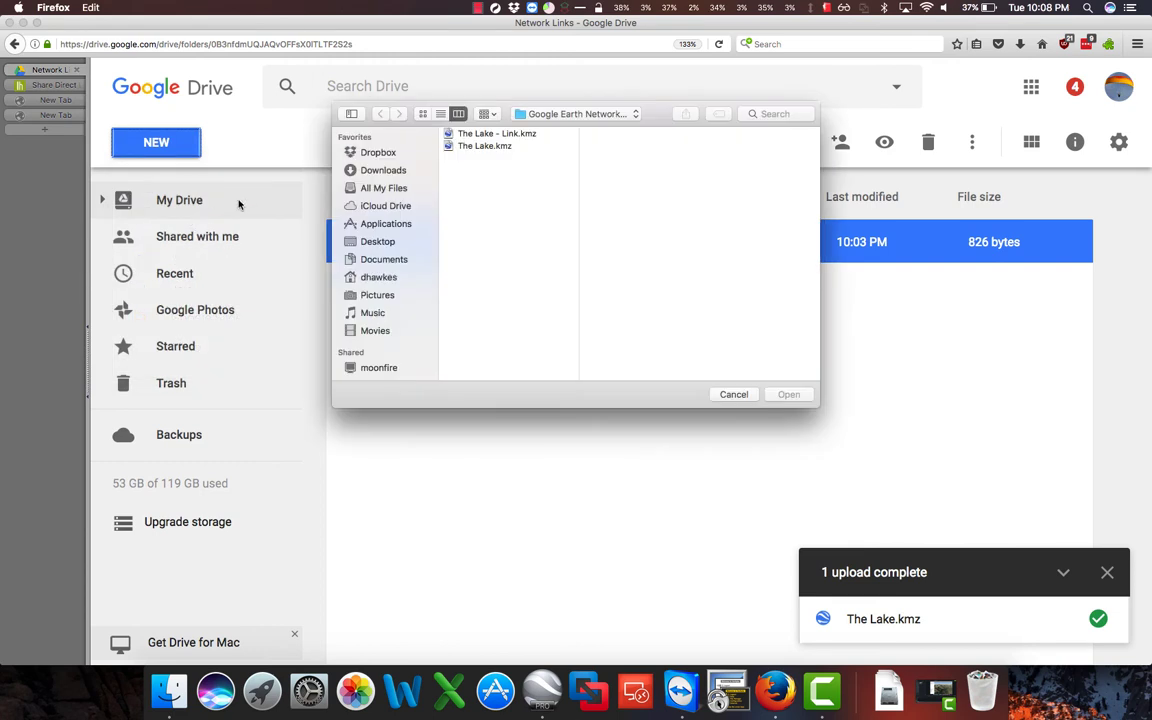
left_click(485, 147)
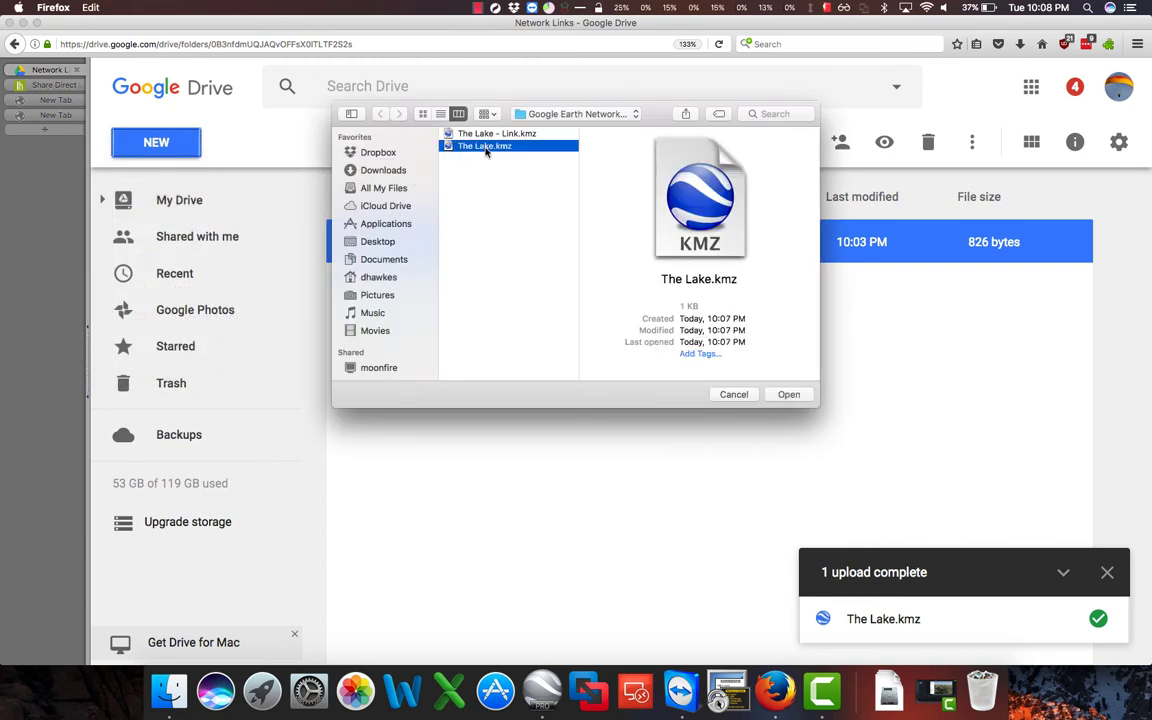
left_click(780, 396)
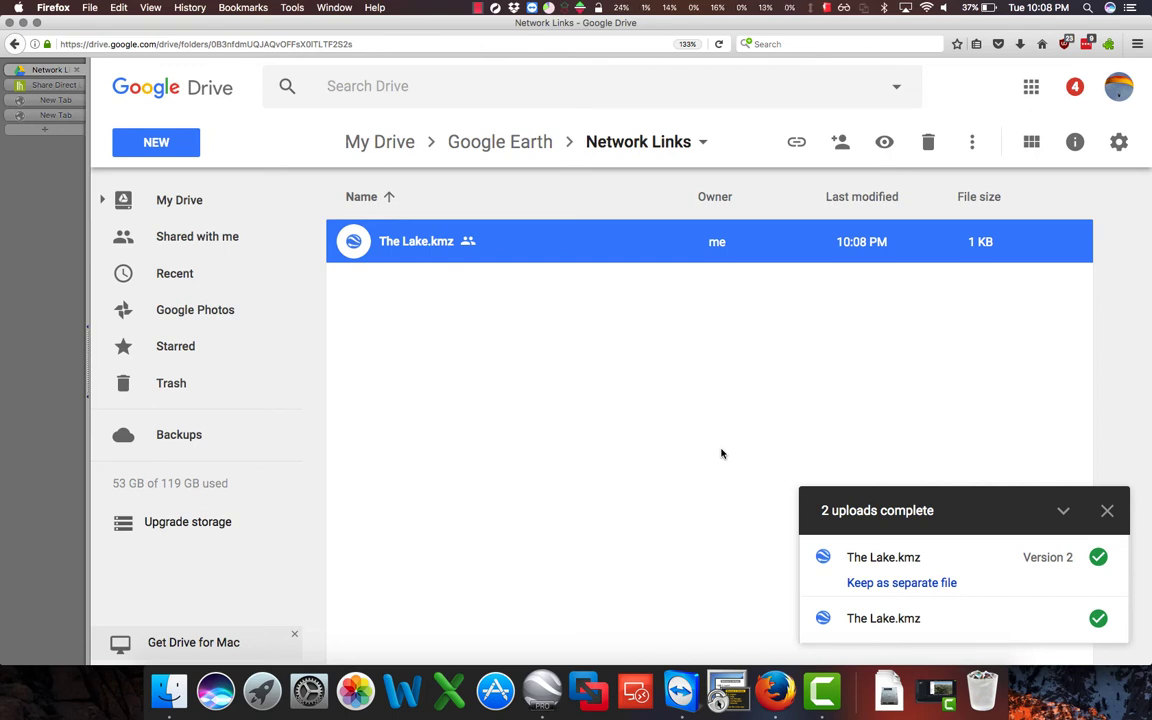
left_click(411, 284)
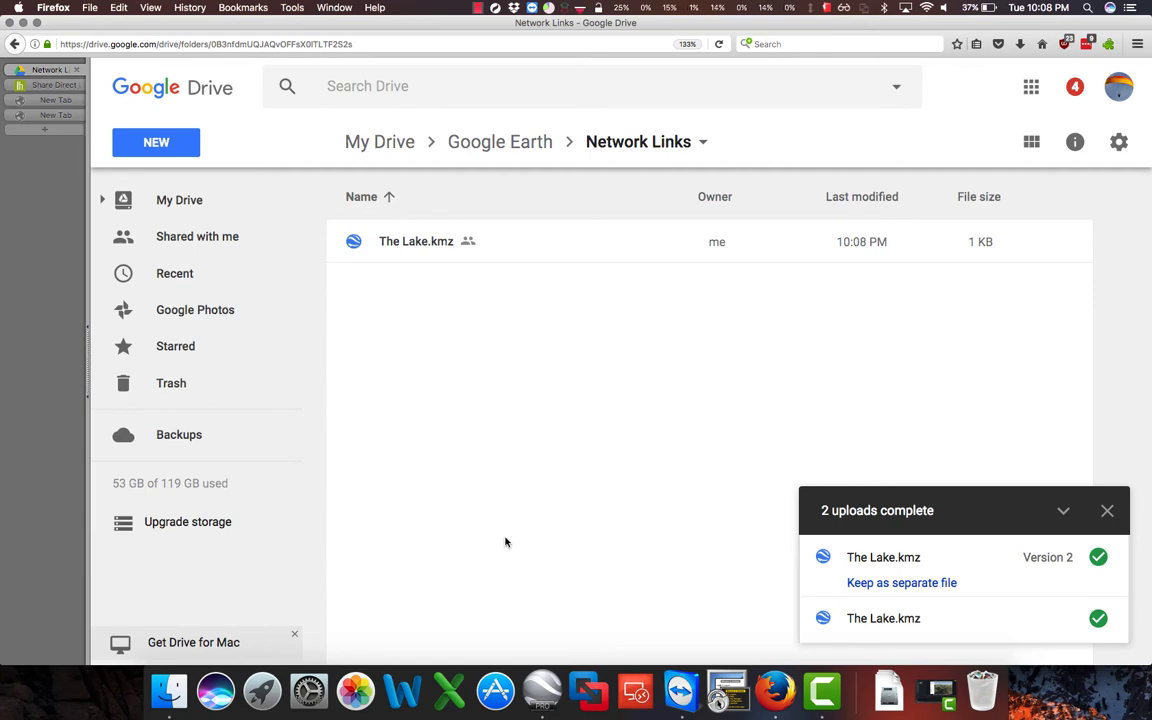
Hide the local The Lake folder and open The Lake - Link.kmz from Google Earth Network Links.
left_click(537, 689)
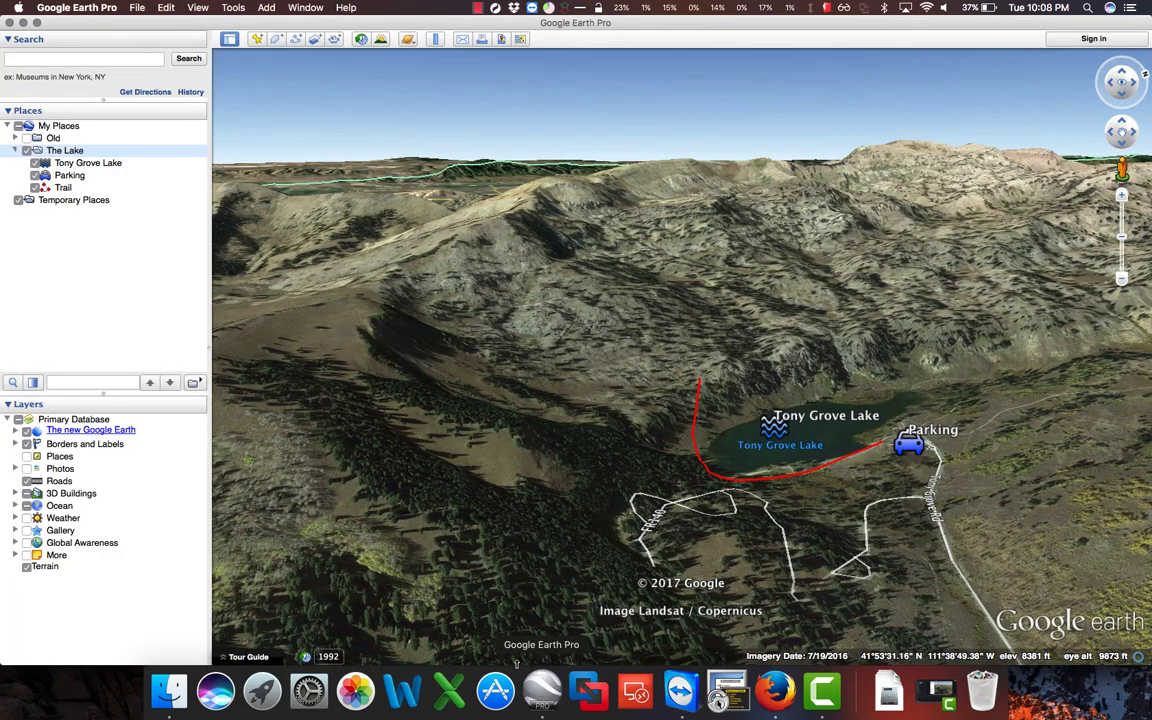
left_click(30, 151)
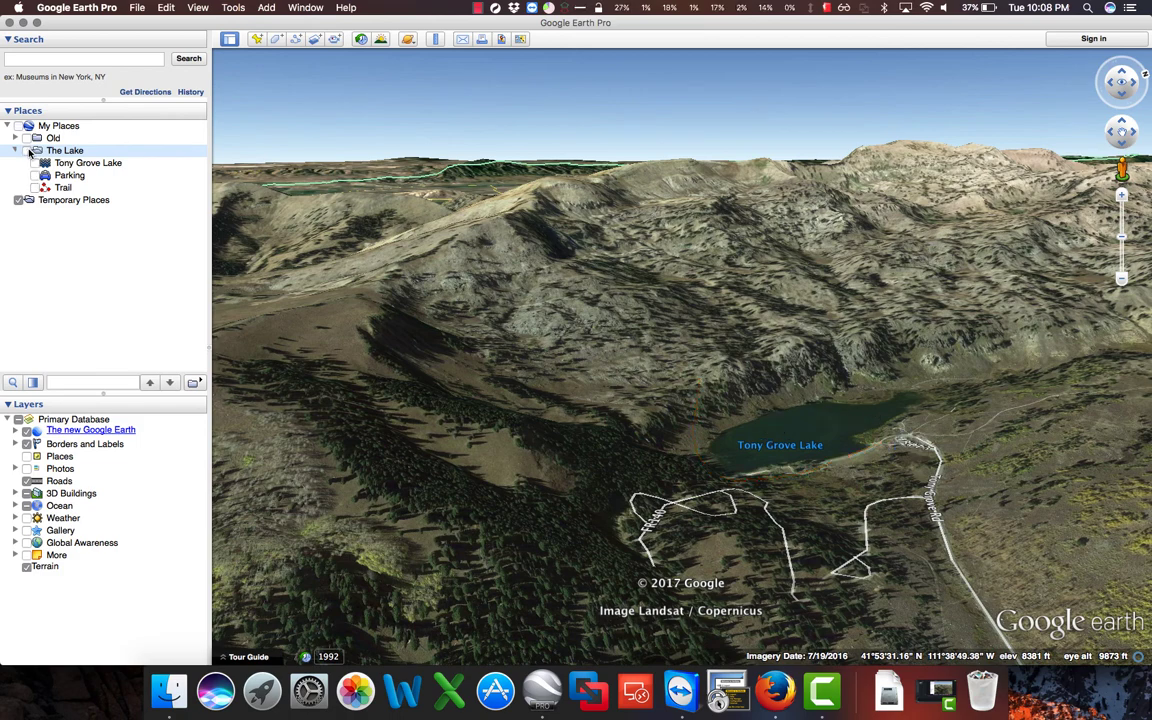
left_click(170, 686)
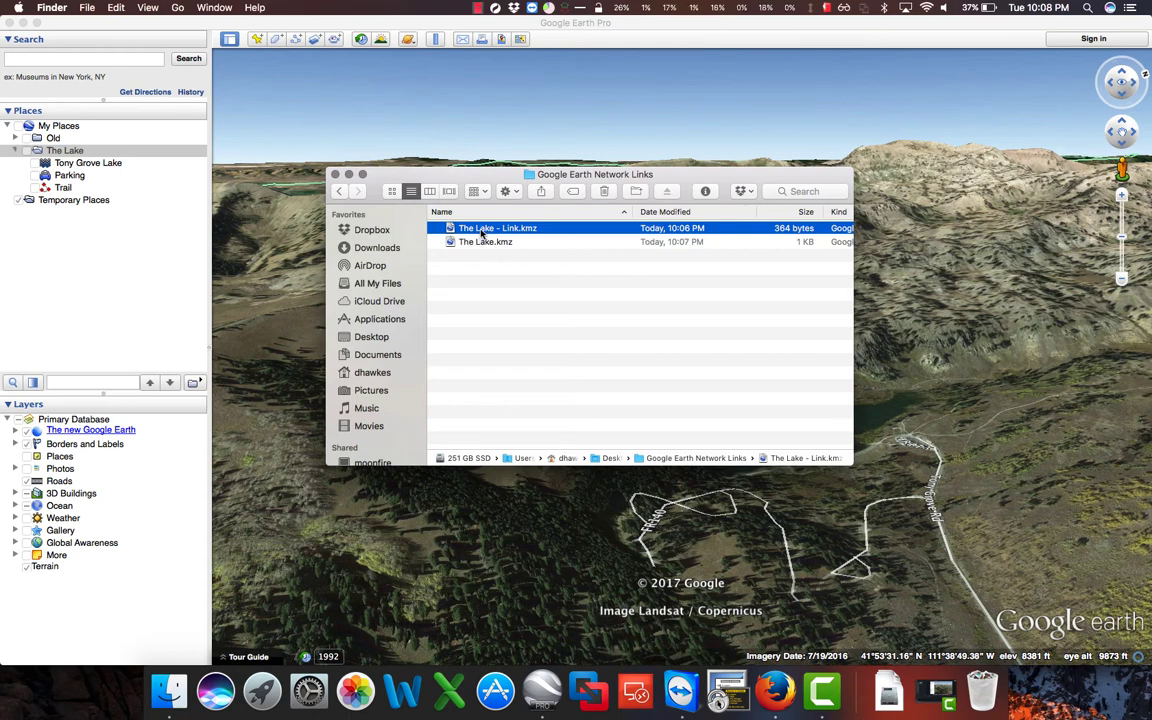
double_click(483, 229)
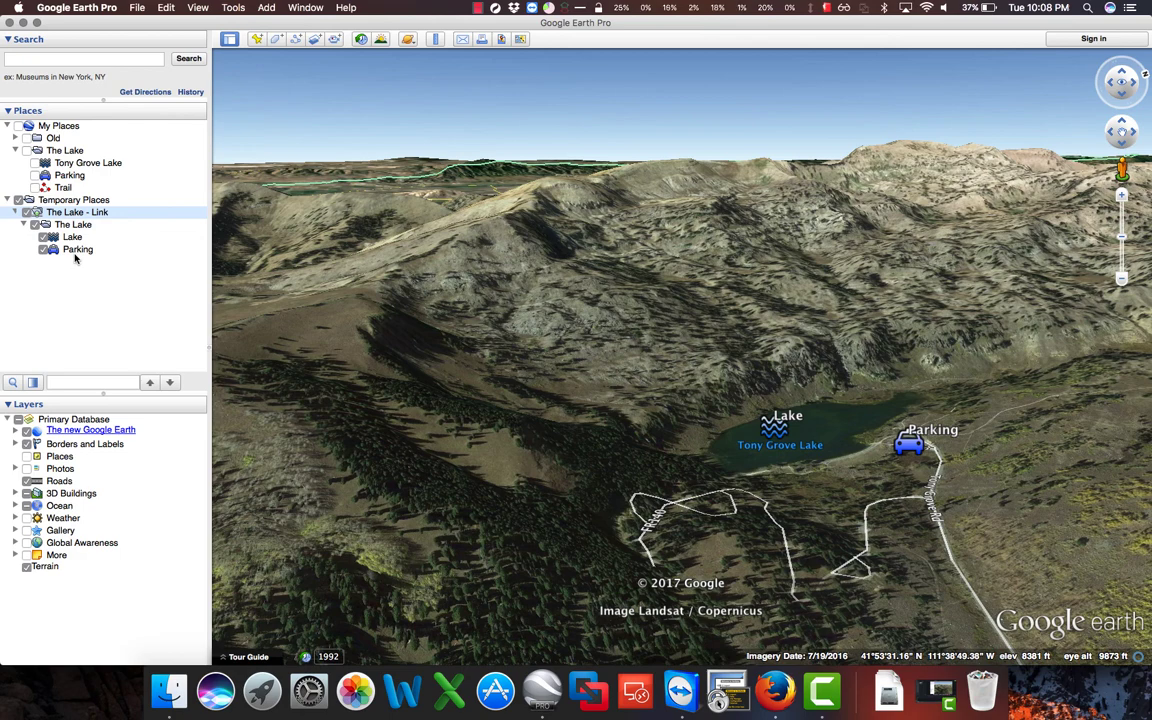
Refresh The Lake - Link so it loads Tony Grove Lake, Parking and the red Trail.
right_click(77, 213)
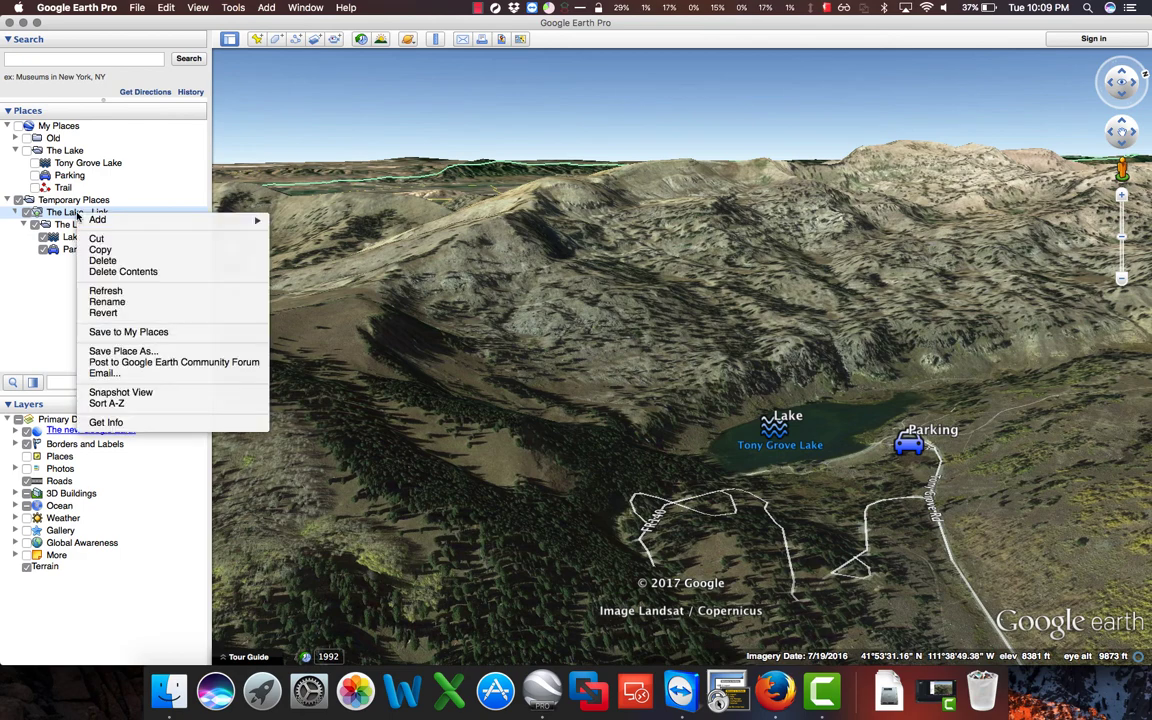
left_click(93, 292)
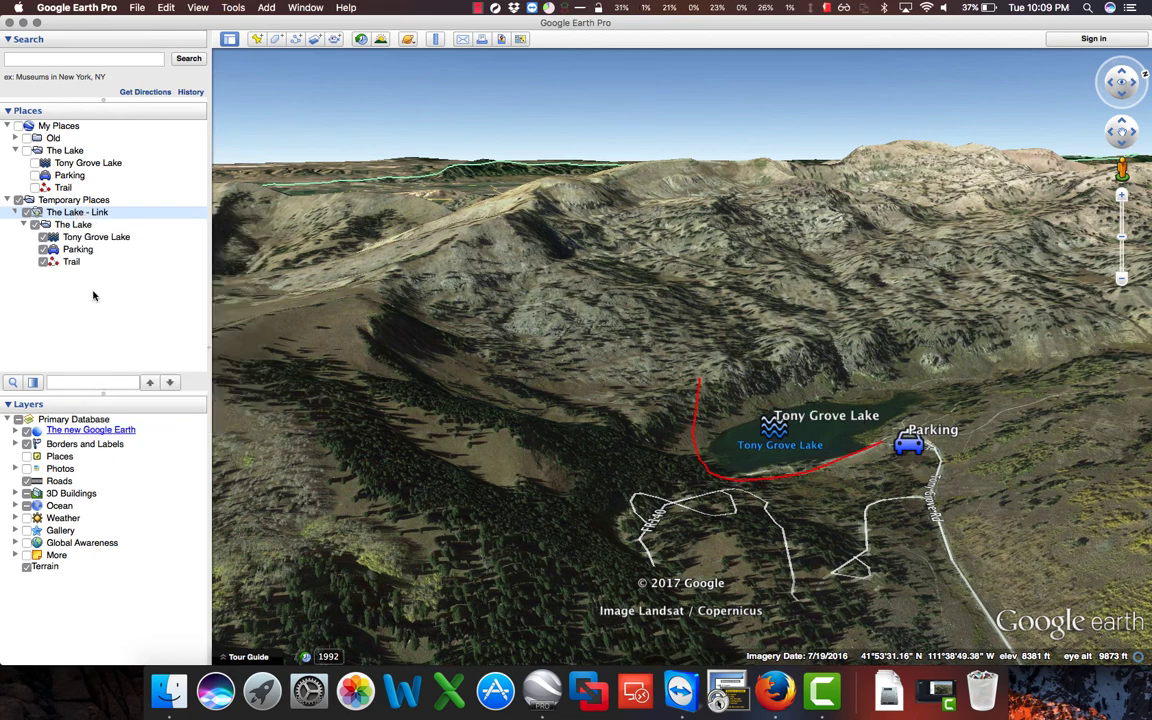